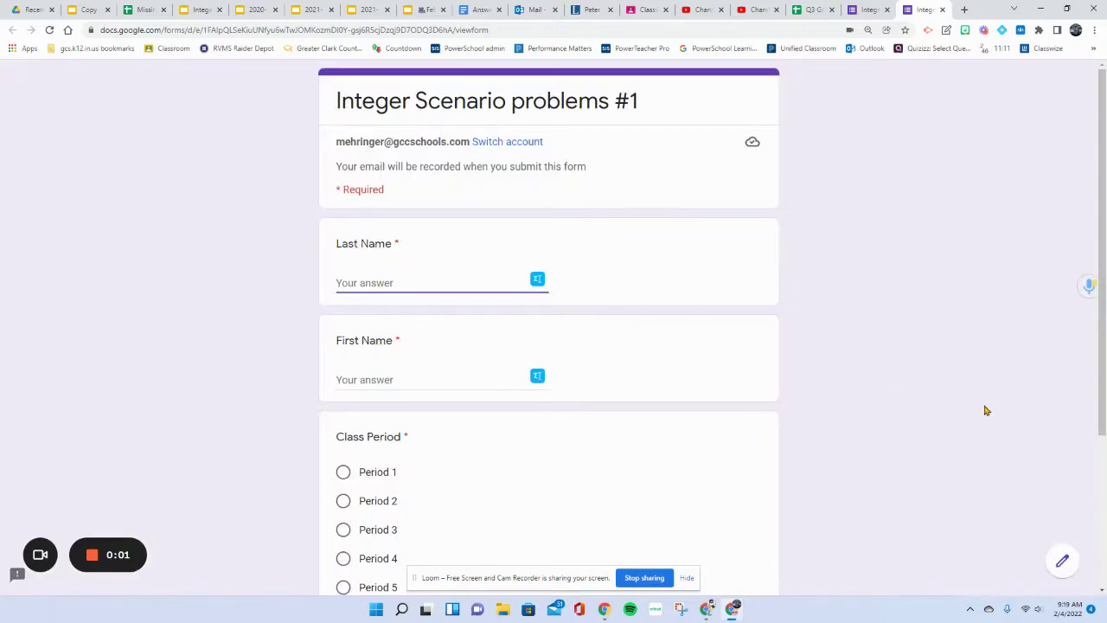
Enter the student's last name and first name in the name fields
text(Ehring)
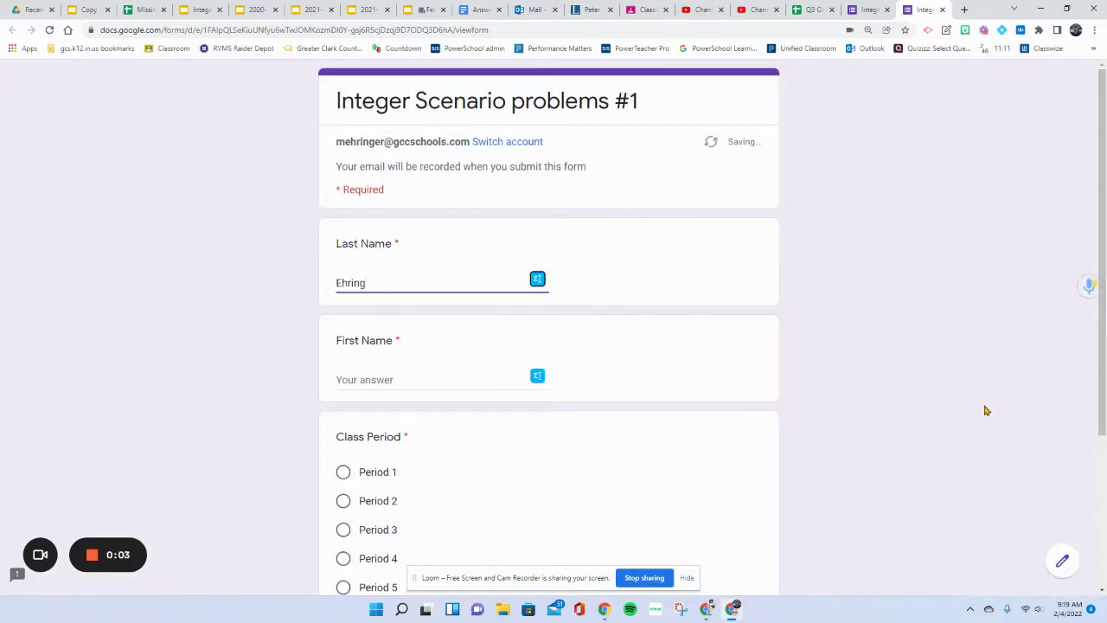
click(395, 281)
text(er)
click(399, 377)
text(Maria)
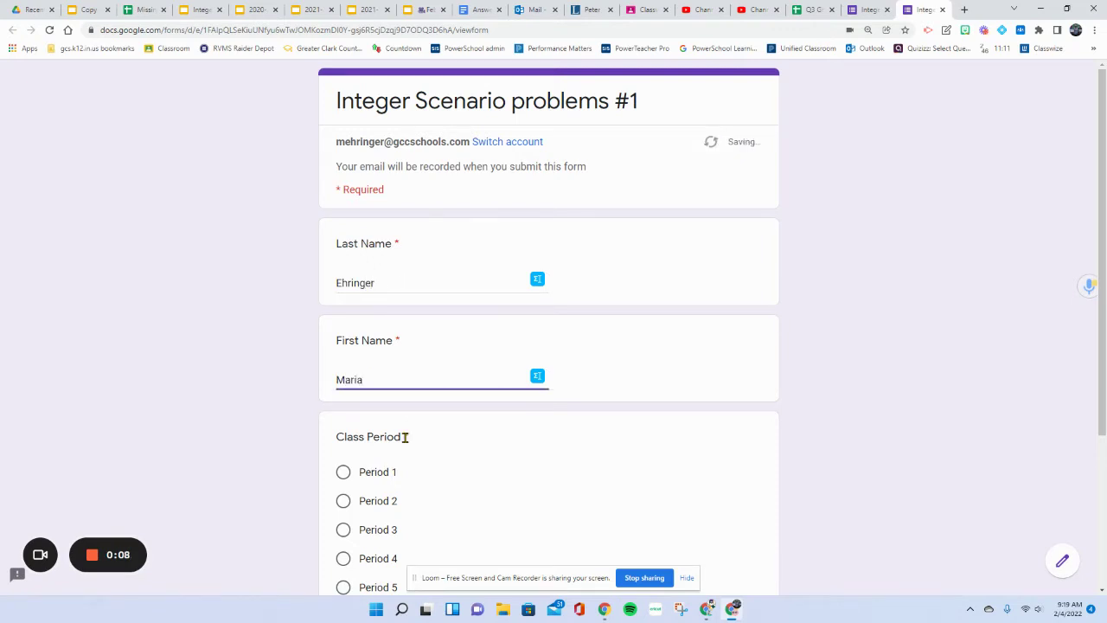
Choose Period 1 and continue to the warm-up integer questions page
scroll(380, 439, down, 1)
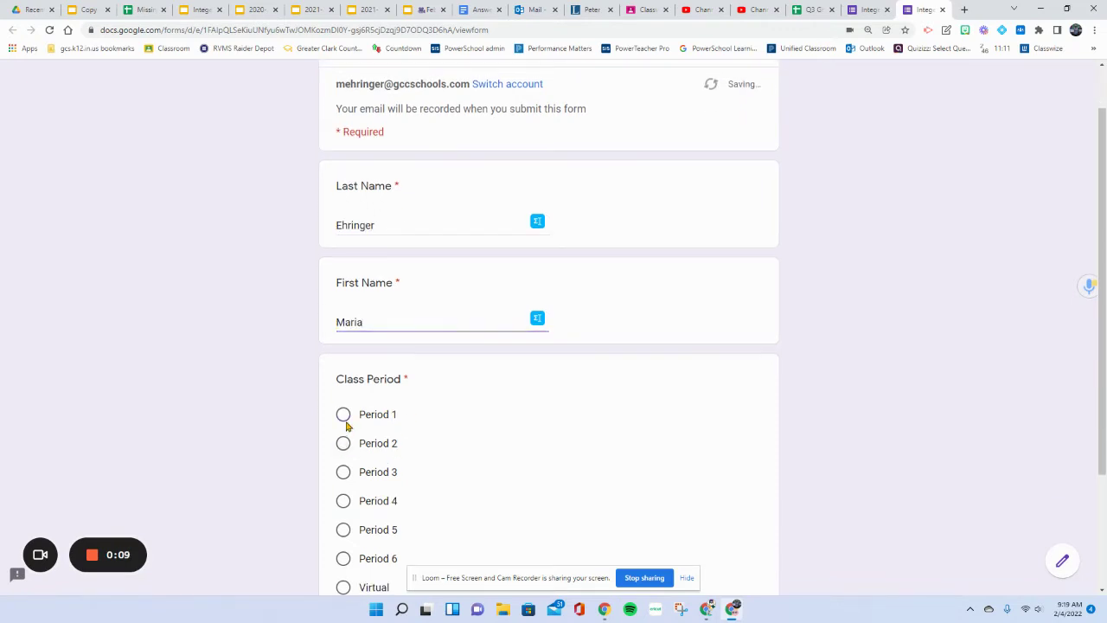
click(343, 414)
scroll(450, 467, down, 2)
click(345, 479)
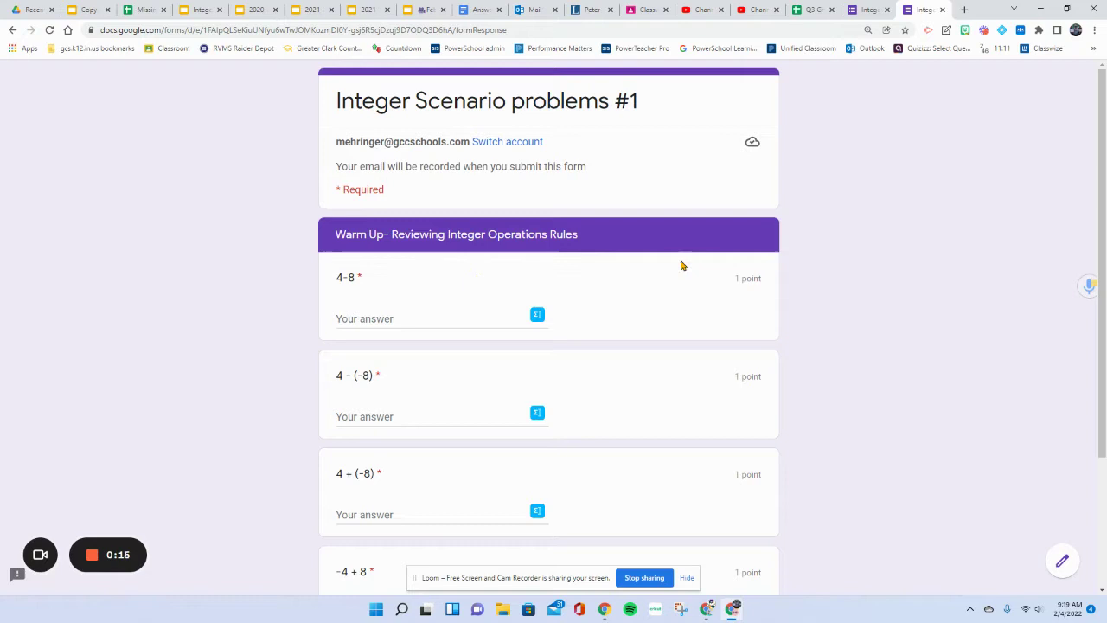
Turn on the pen annotation extension for drawing over the warm-up page
click(946, 30)
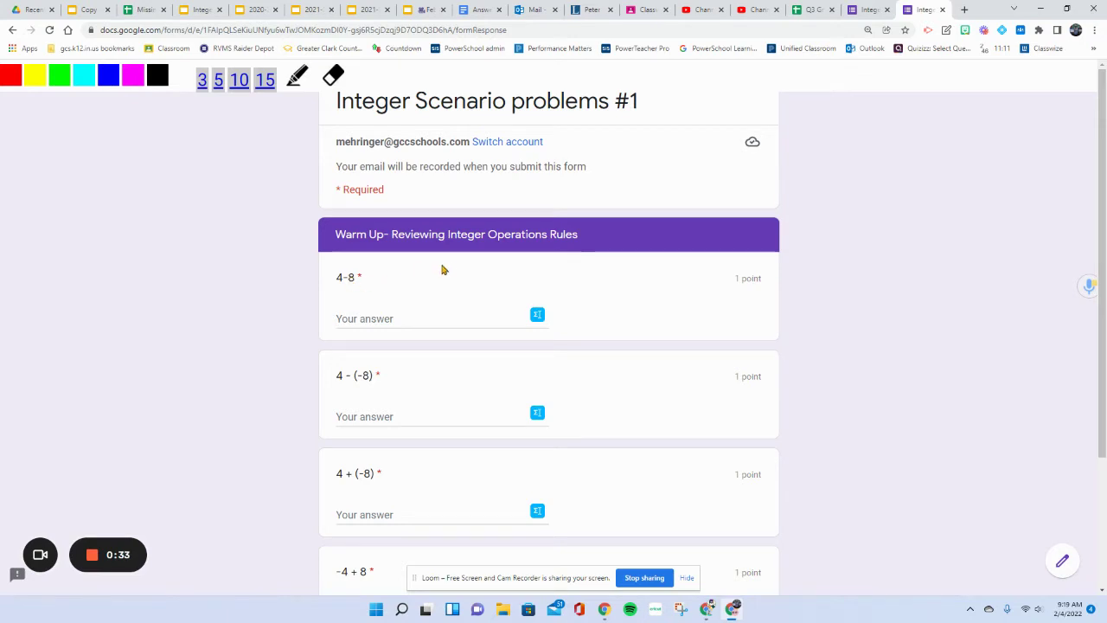
Handwrite 4+(-8) beside 4-8, work 8-4=4 in a column, and note -4 as its answer
mouse_move(451, 258)
mouse_down()
mouse_move(452, 280)
mouse_move(471, 273)
mouse_move(469, 300)
mouse_move(494, 277)
mouse_move(504, 277)
mouse_move(494, 289)
mouse_move(538, 269)
mouse_move(559, 268)
mouse_move(560, 285)
mouse_move(562, 268)
mouse_up()
mouse_move(573, 256)
mouse_down()
mouse_move(595, 270)
mouse_move(571, 298)
mouse_up()
mouse_move(518, 248)
mouse_down()
mouse_move(507, 277)
mouse_move(527, 297)
mouse_up()
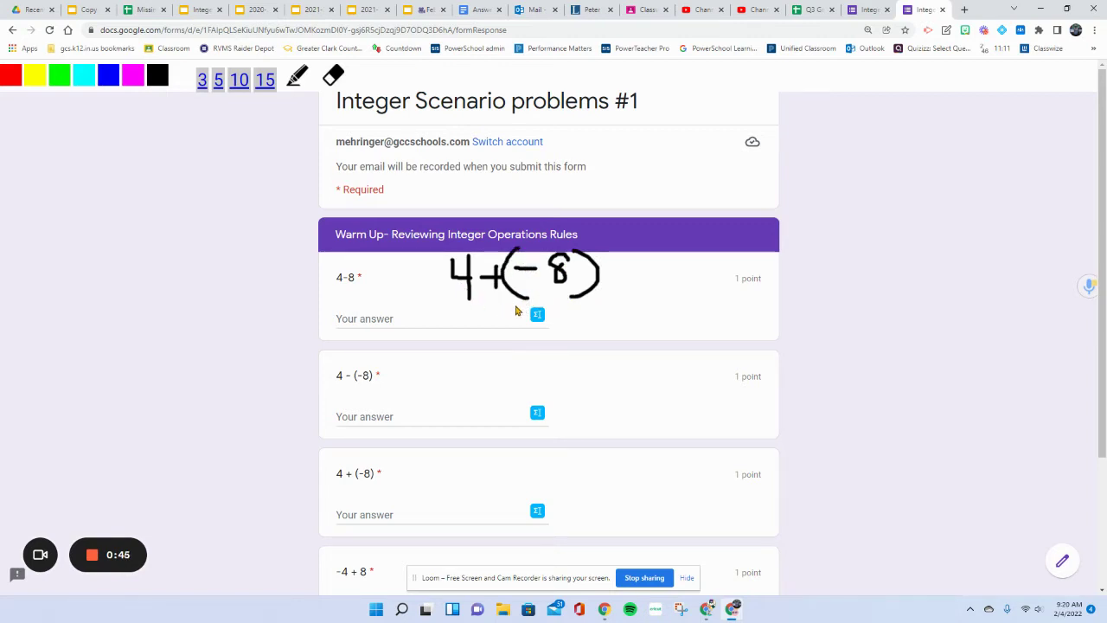
drag(723, 230, 706, 259)
mouse_move(716, 255)
mouse_down()
mouse_move(731, 291)
mouse_move(762, 293)
mouse_move(727, 318)
mouse_move(741, 319)
mouse_up()
drag(736, 303, 737, 333)
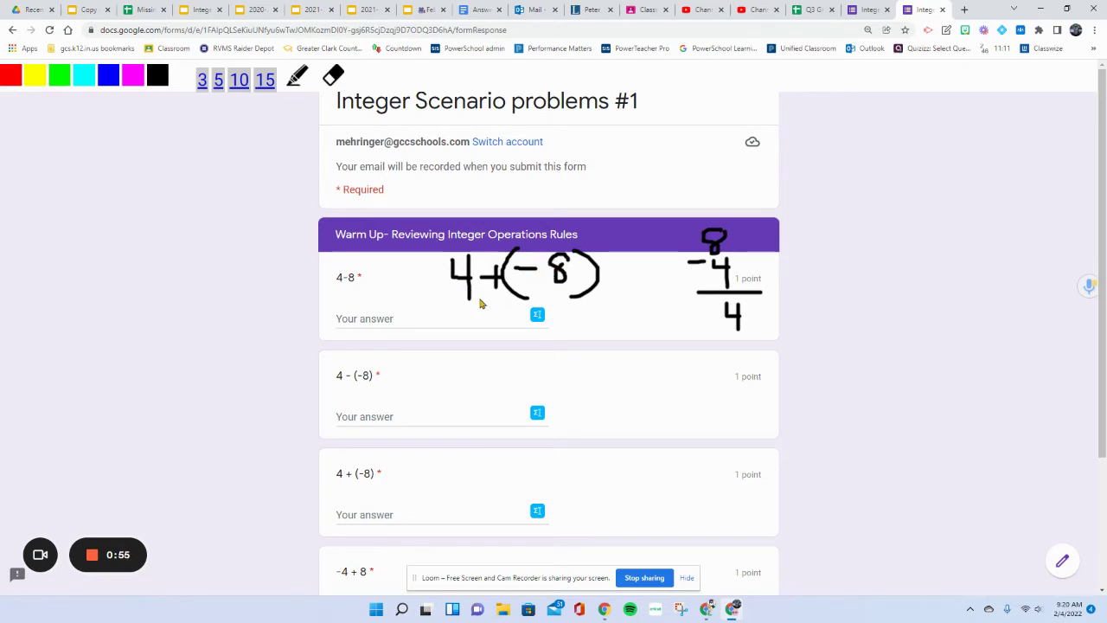
mouse_move(373, 317)
mouse_down()
mouse_move(424, 318)
mouse_move(416, 327)
mouse_up()
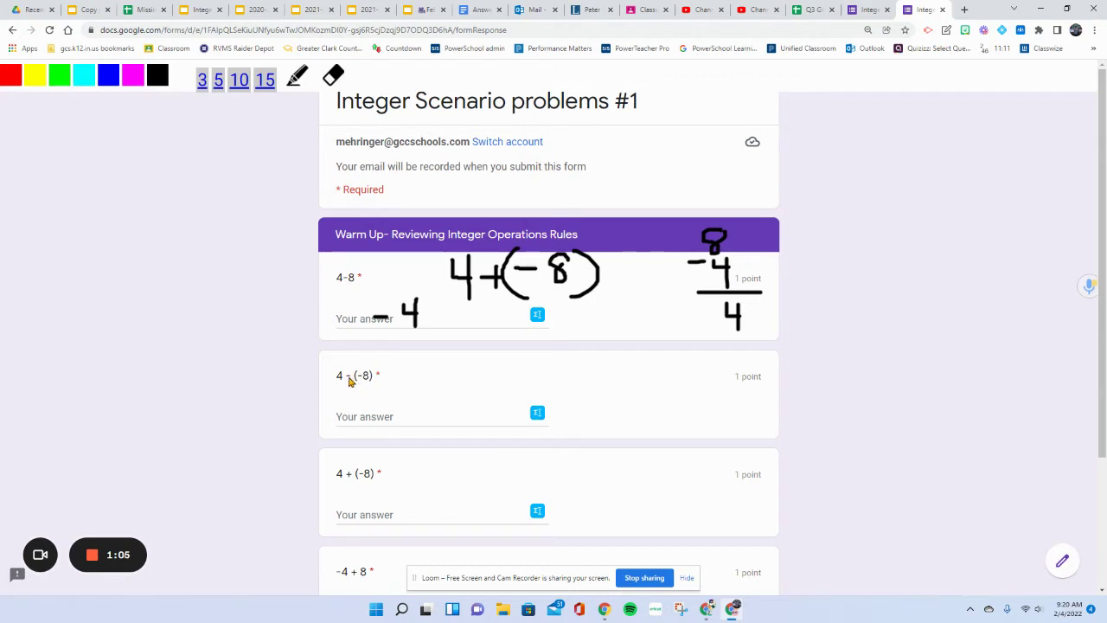
Ink 4+(+8)=12 for 4 - (-8), loop the numbers in 4 + (-8), and write -4 beside it
mouse_move(580, 361)
mouse_down()
mouse_move(579, 383)
mouse_move(604, 383)
mouse_move(600, 407)
mouse_move(632, 378)
mouse_move(621, 402)
mouse_up()
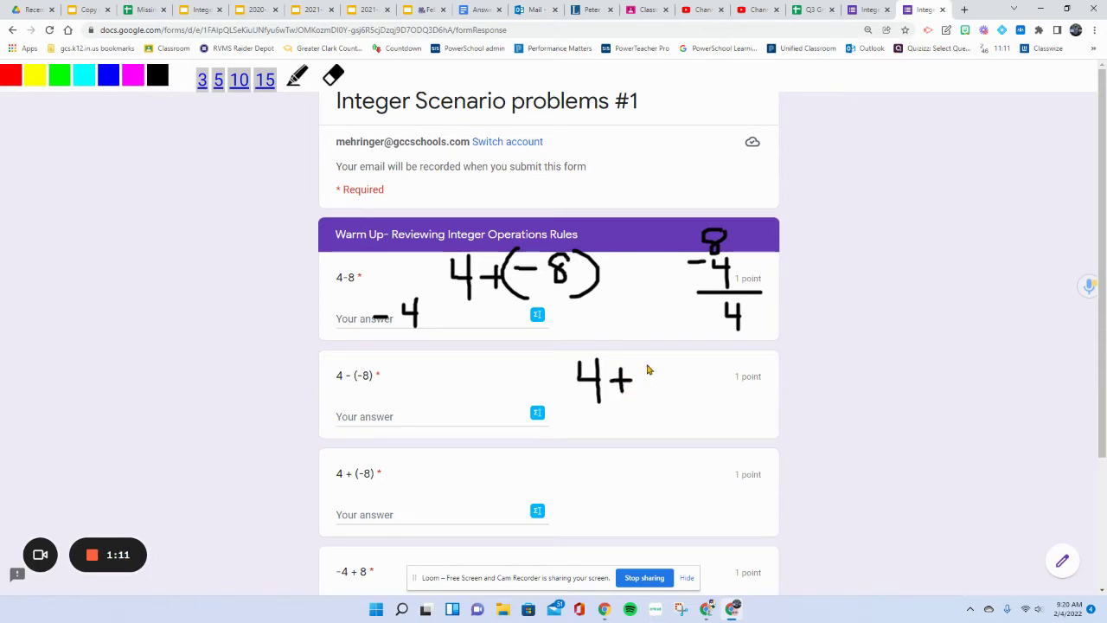
mouse_move(654, 350)
mouse_down()
mouse_move(651, 405)
mouse_move(674, 372)
mouse_up()
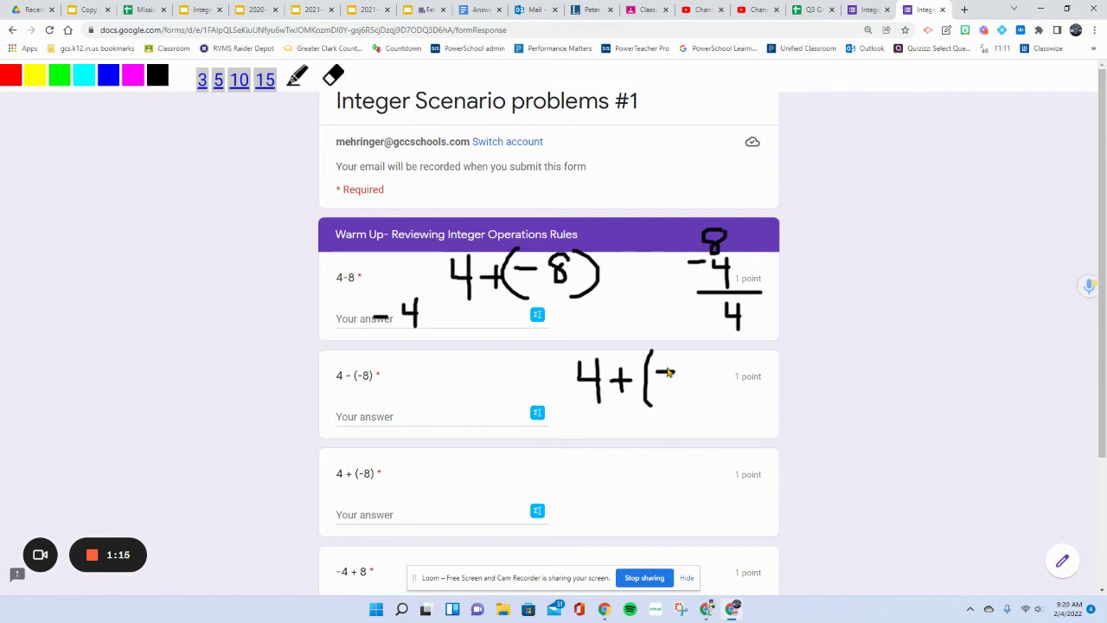
mouse_move(665, 359)
mouse_down()
mouse_move(666, 388)
mouse_move(703, 358)
mouse_move(773, 394)
mouse_move(803, 365)
mouse_move(816, 391)
mouse_up()
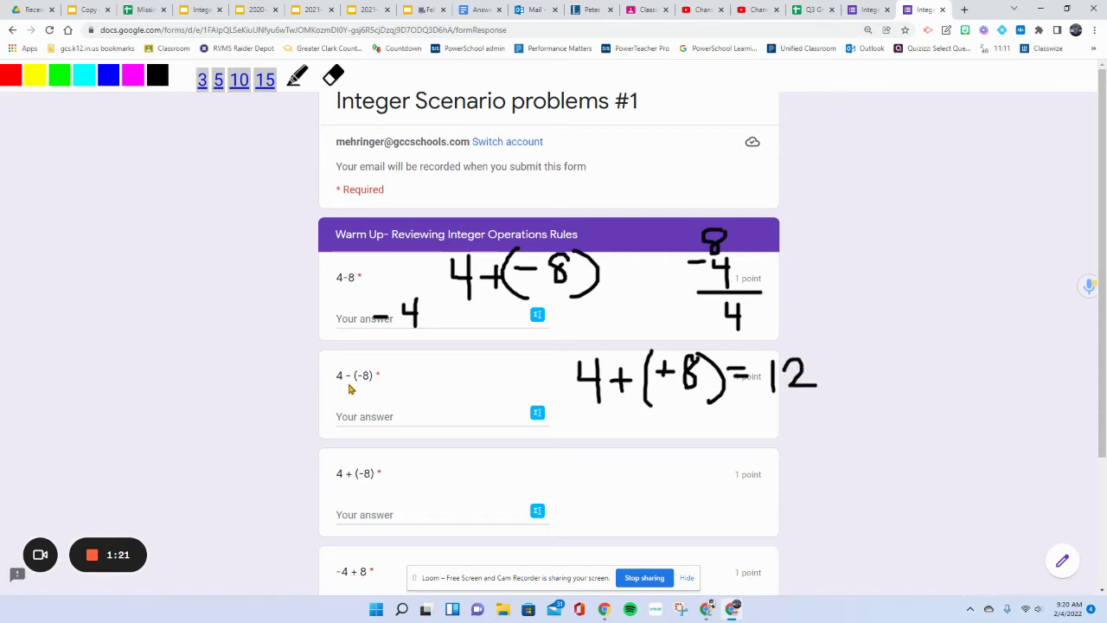
mouse_move(346, 374)
mouse_down()
mouse_move(366, 373)
mouse_move(354, 386)
mouse_up()
mouse_move(346, 473)
mouse_down()
mouse_move(332, 467)
mouse_move(332, 489)
mouse_move(353, 486)
mouse_move(349, 476)
mouse_move(380, 486)
mouse_move(364, 473)
mouse_up()
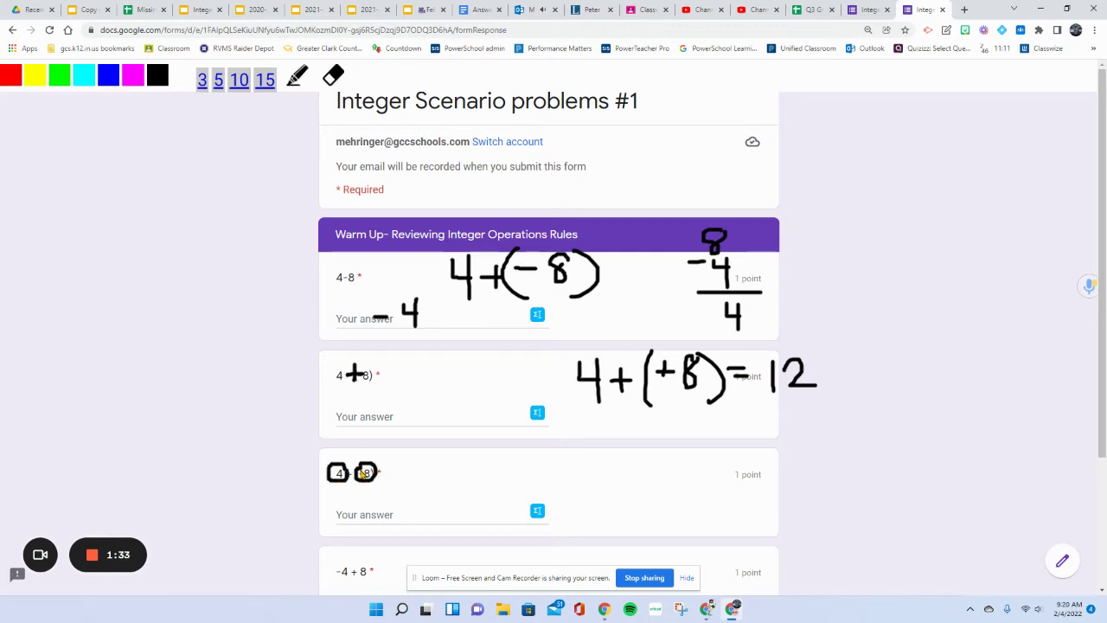
mouse_move(464, 456)
mouse_down()
mouse_move(464, 468)
mouse_move(481, 467)
mouse_move(480, 486)
mouse_move(454, 469)
mouse_up()
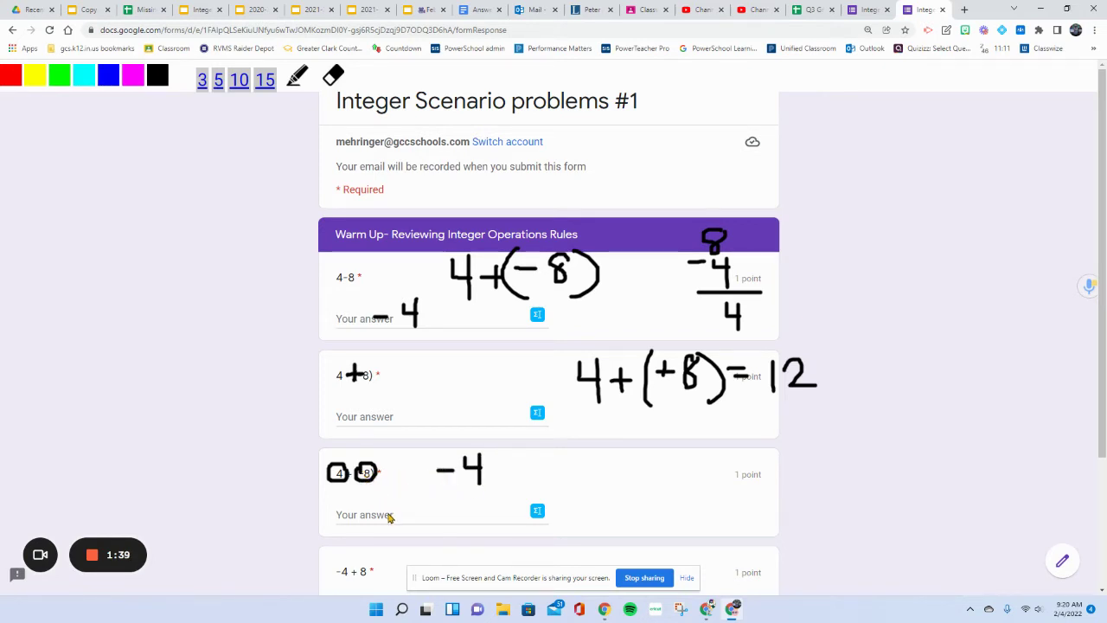
Circle the -4 and 12 answers for the first three warm-up questions
mouse_move(403, 287)
mouse_down()
mouse_move(371, 340)
mouse_move(402, 298)
mouse_up()
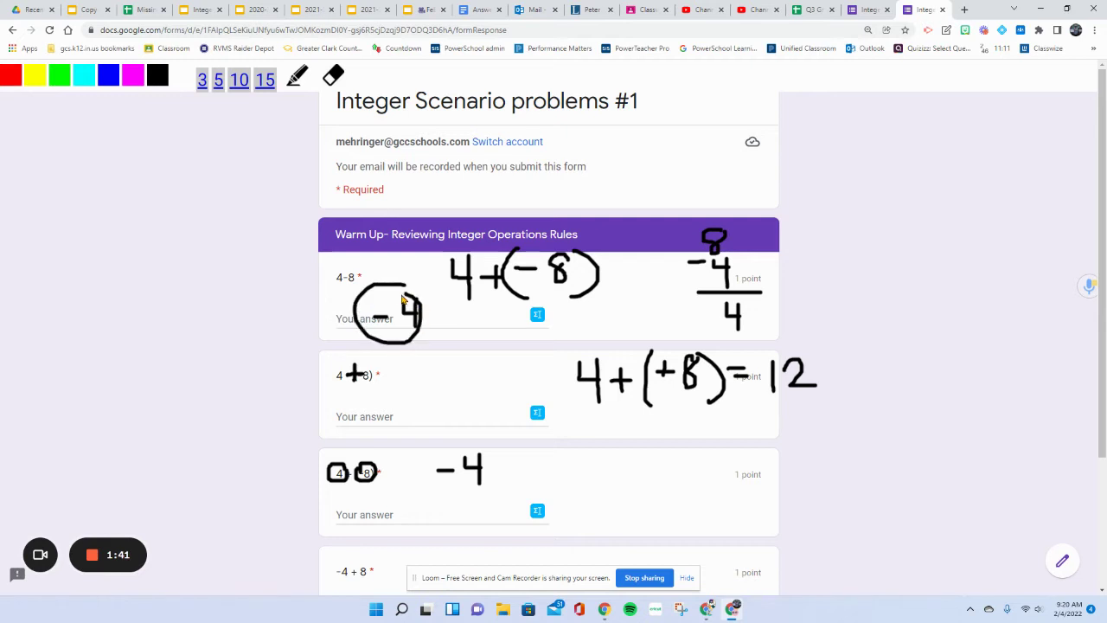
mouse_move(403, 389)
mouse_down()
mouse_move(402, 420)
mouse_move(419, 394)
mouse_move(425, 418)
mouse_move(383, 383)
mouse_move(438, 394)
mouse_move(432, 379)
mouse_up()
mouse_move(505, 467)
mouse_down()
mouse_move(501, 450)
mouse_move(426, 471)
mouse_move(467, 453)
mouse_up()
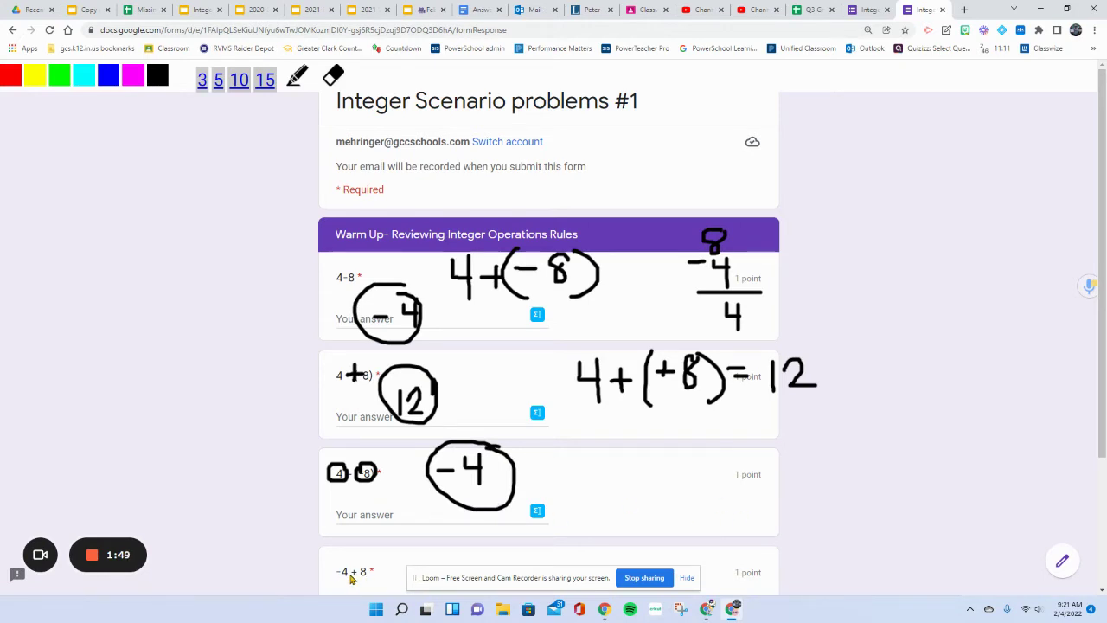
Work 8 - 4 = 4 in a column and write a circled 4 beside -4 + 8
mouse_move(232, 451)
mouse_down()
mouse_move(223, 462)
mouse_move(230, 451)
mouse_up()
mouse_move(186, 498)
mouse_down()
mouse_move(233, 501)
mouse_move(232, 518)
mouse_move(249, 521)
mouse_move(228, 543)
mouse_move(234, 567)
mouse_up()
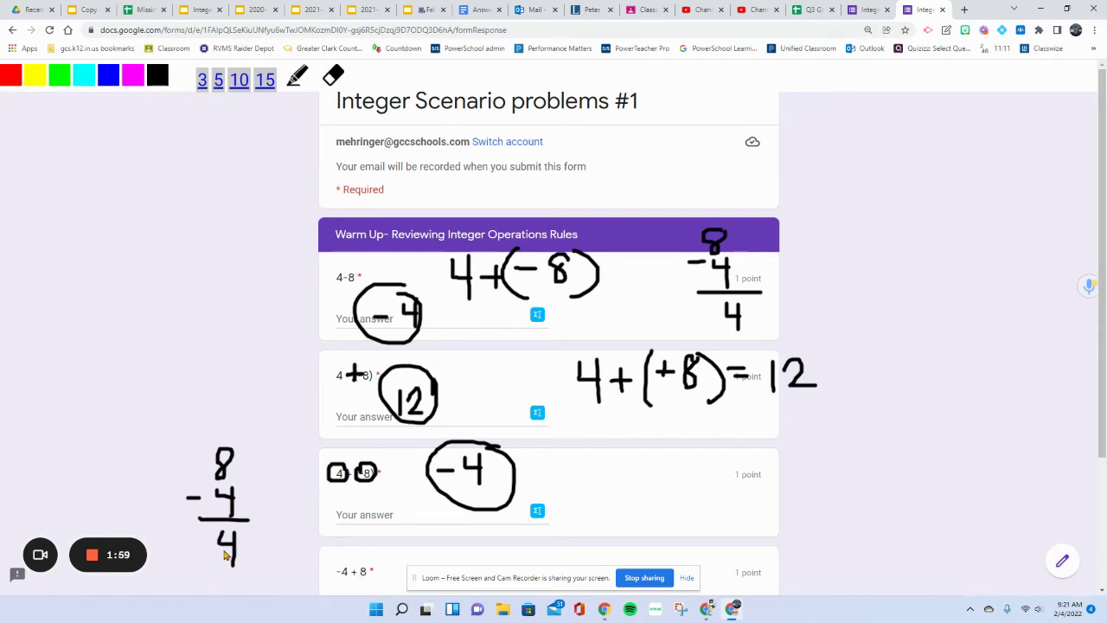
mouse_move(388, 558)
mouse_down()
mouse_move(403, 578)
mouse_move(384, 592)
mouse_move(430, 557)
mouse_up()
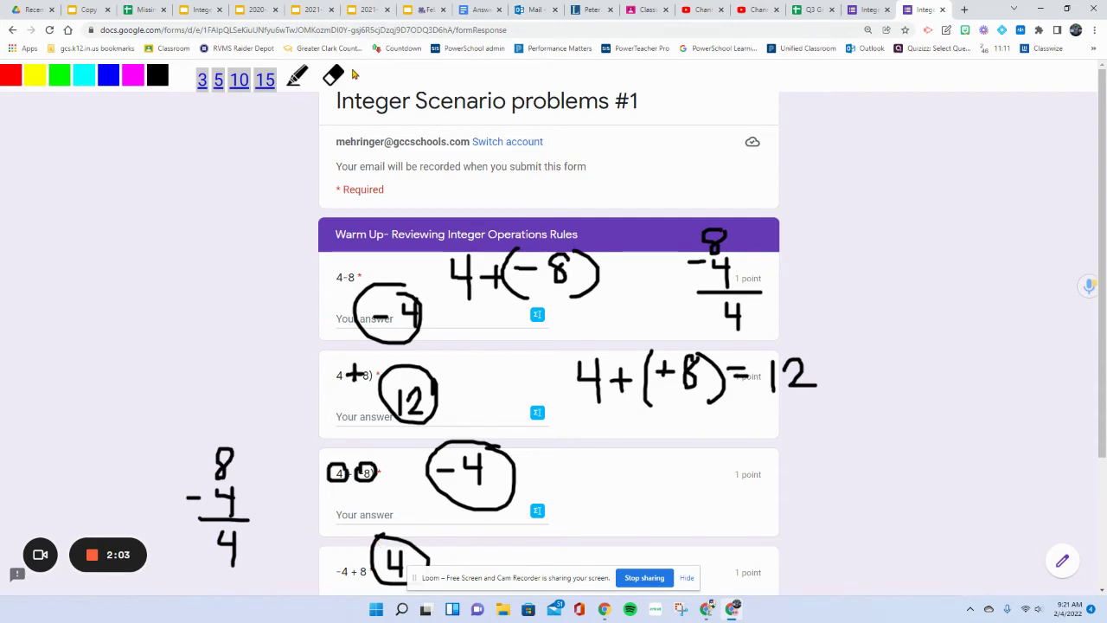
Clear the ink, enter warm-up answers -4, 12, -4 and 4, and continue to Scenario Problems
click(945, 29)
click(403, 318)
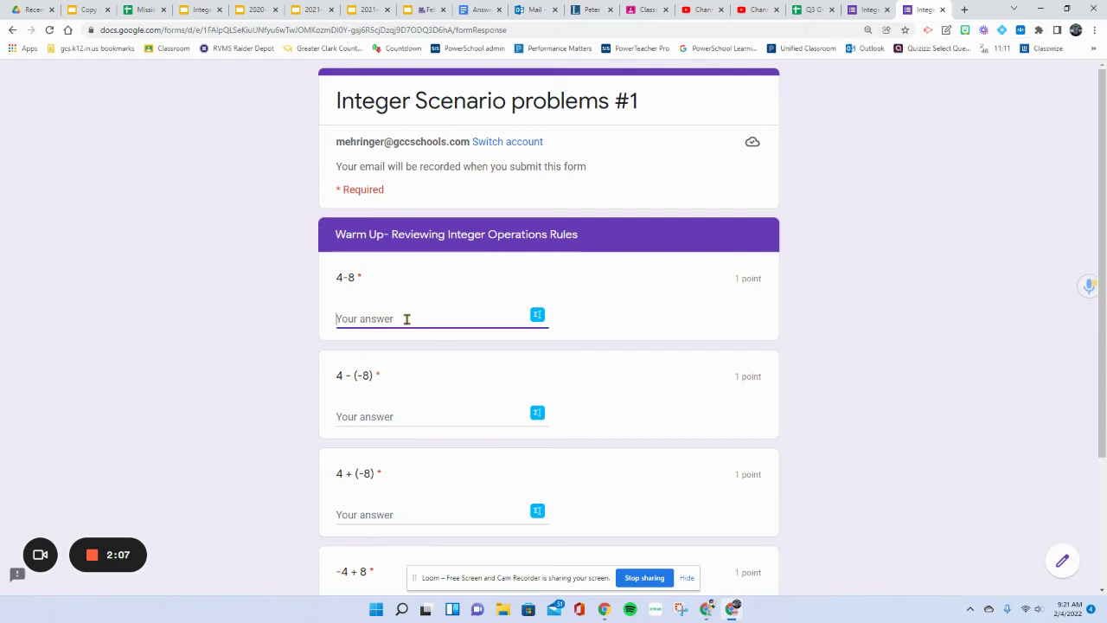
text(-4)
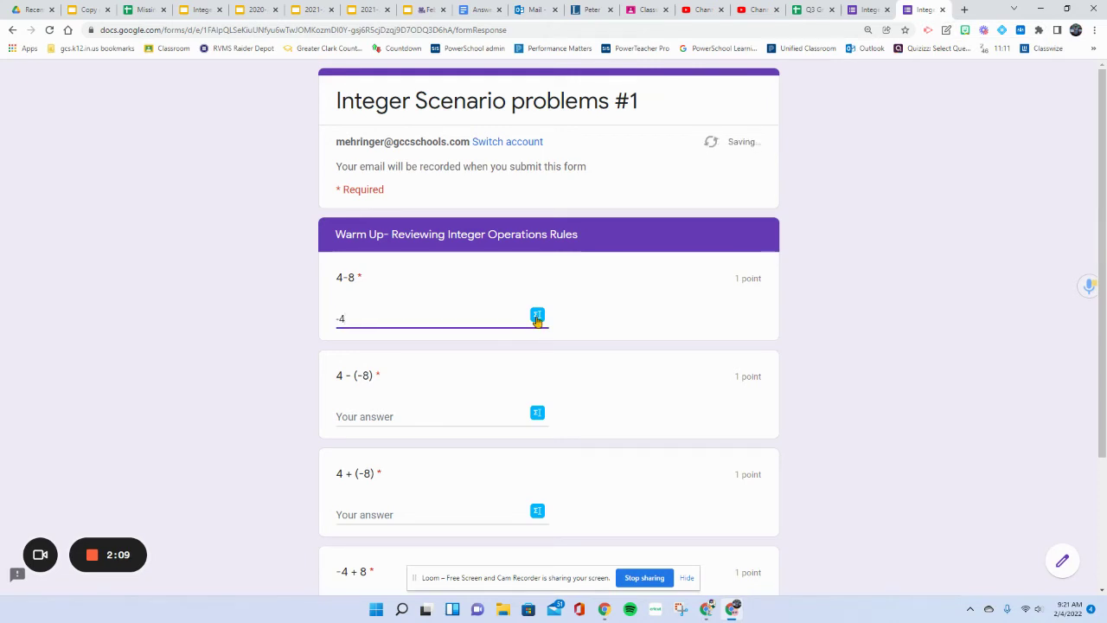
click(394, 416)
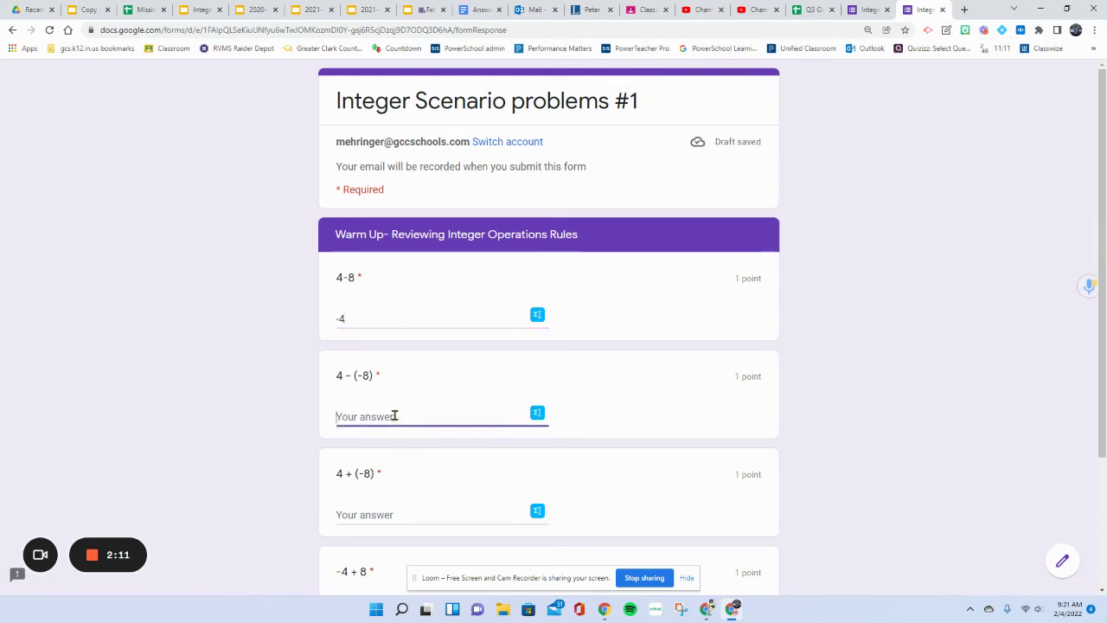
text(12)
click(392, 513)
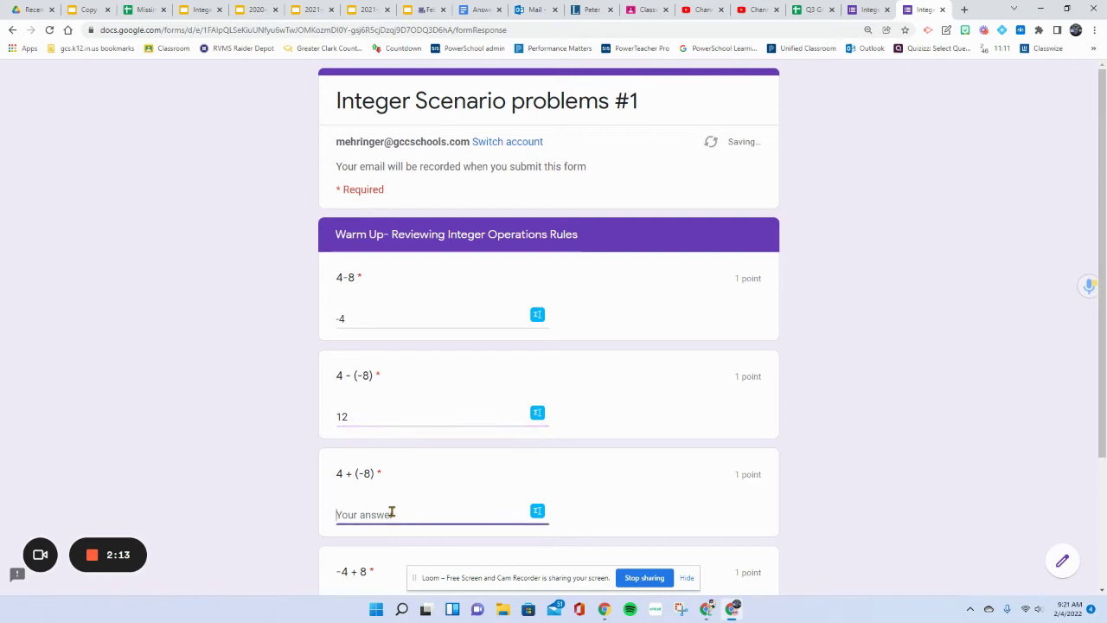
text(-4)
scroll(385, 519, down, 2)
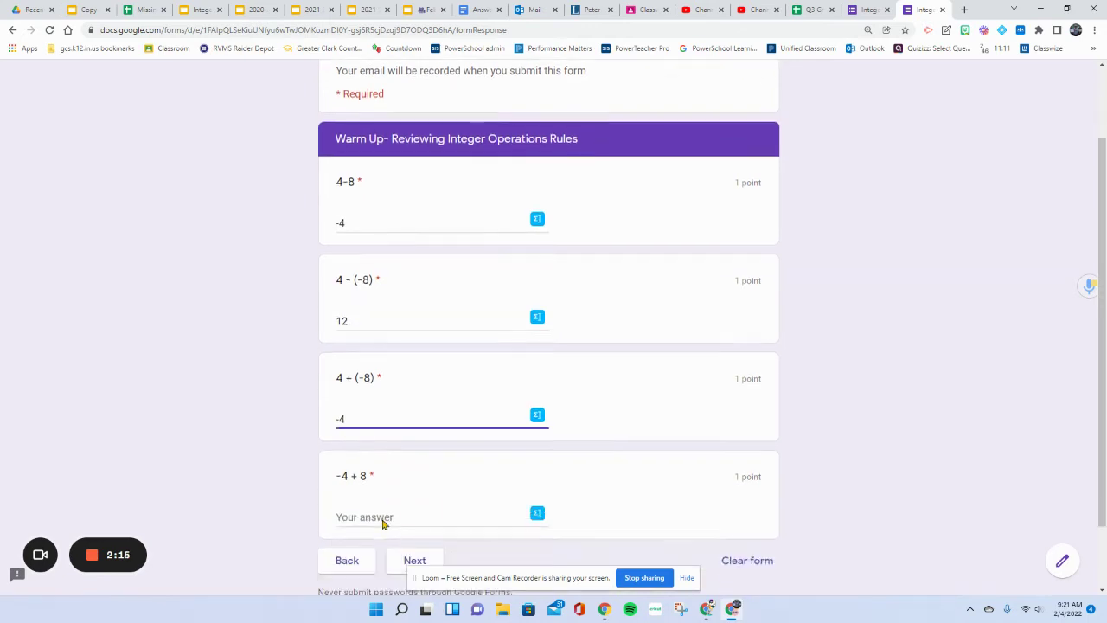
click(377, 495)
text(4)
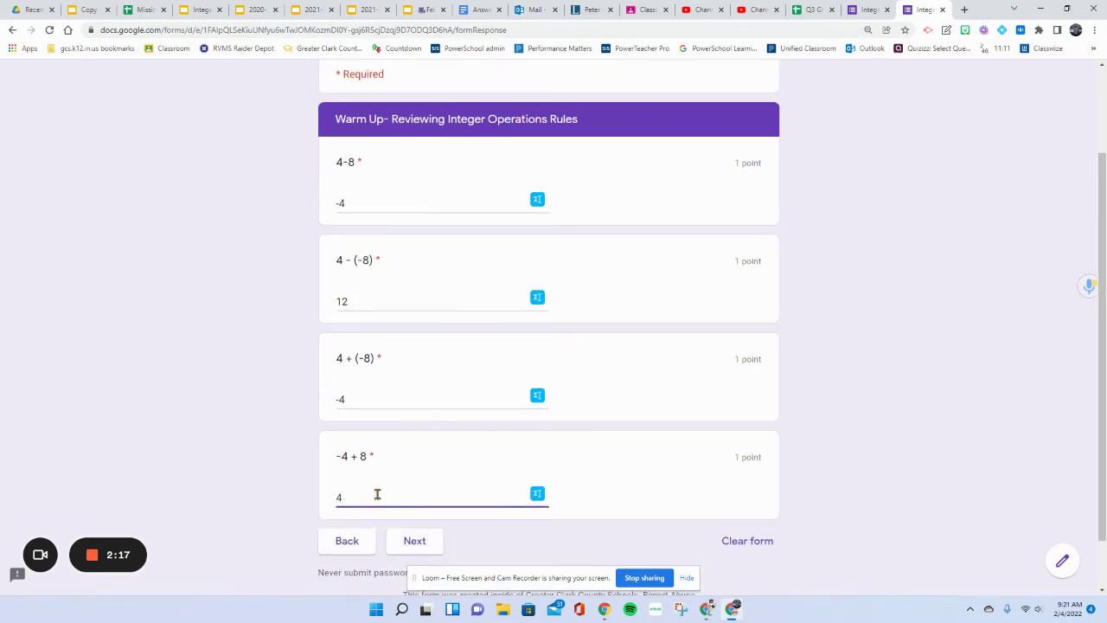
click(415, 546)
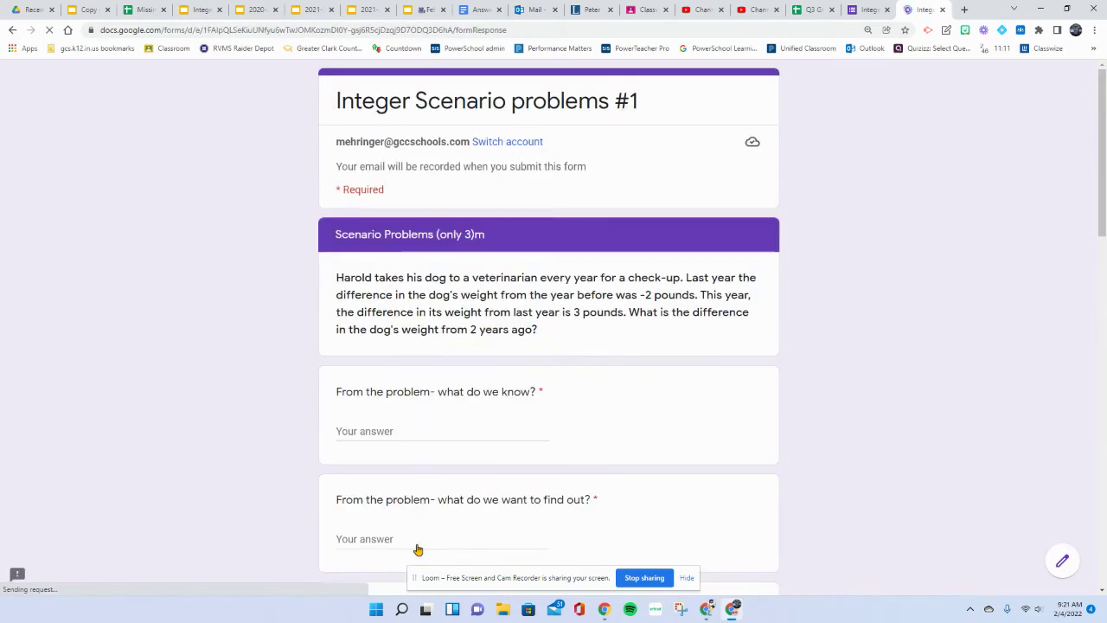
scroll(461, 462, down, 2)
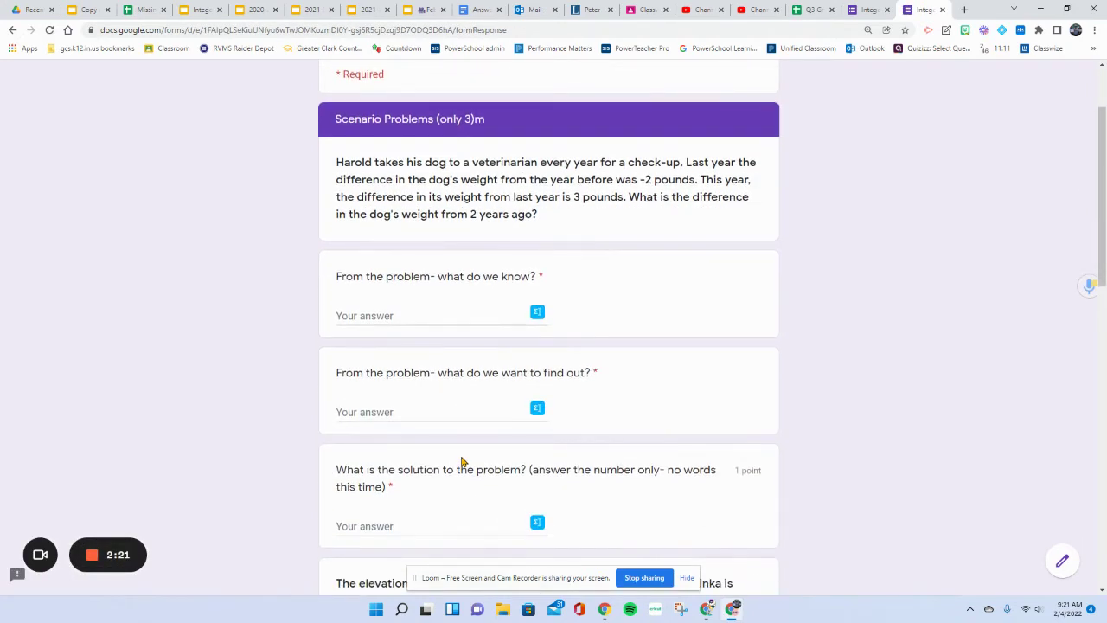
scroll(461, 463, down, 1)
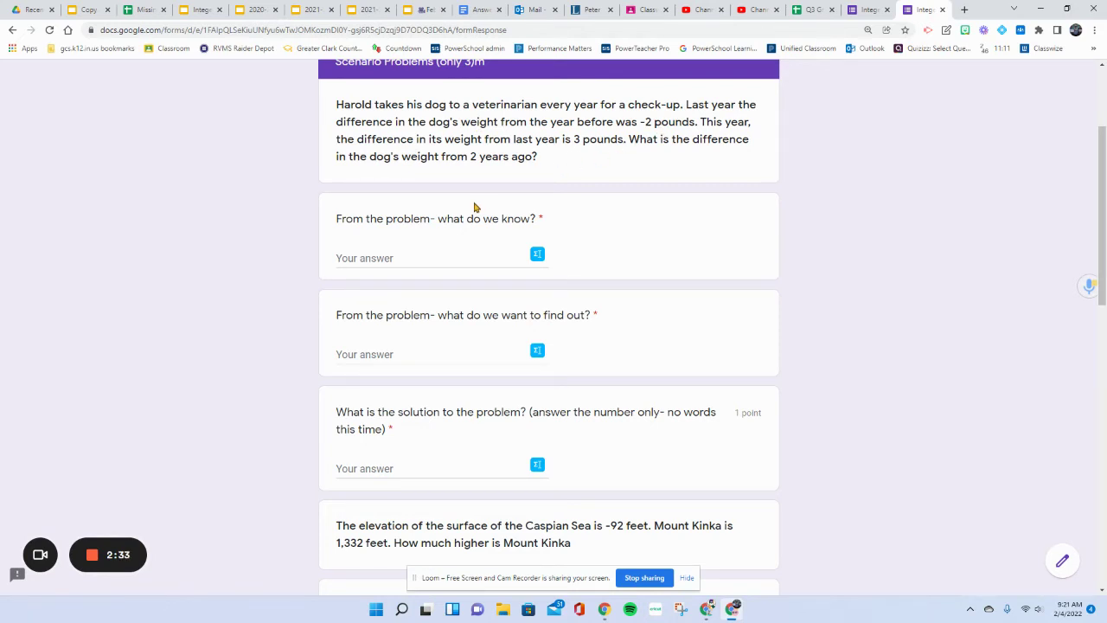
Type the dog problem's known facts into the what-we-know answer box
click(411, 257)
text(lost two pounds, then gained 3 p)
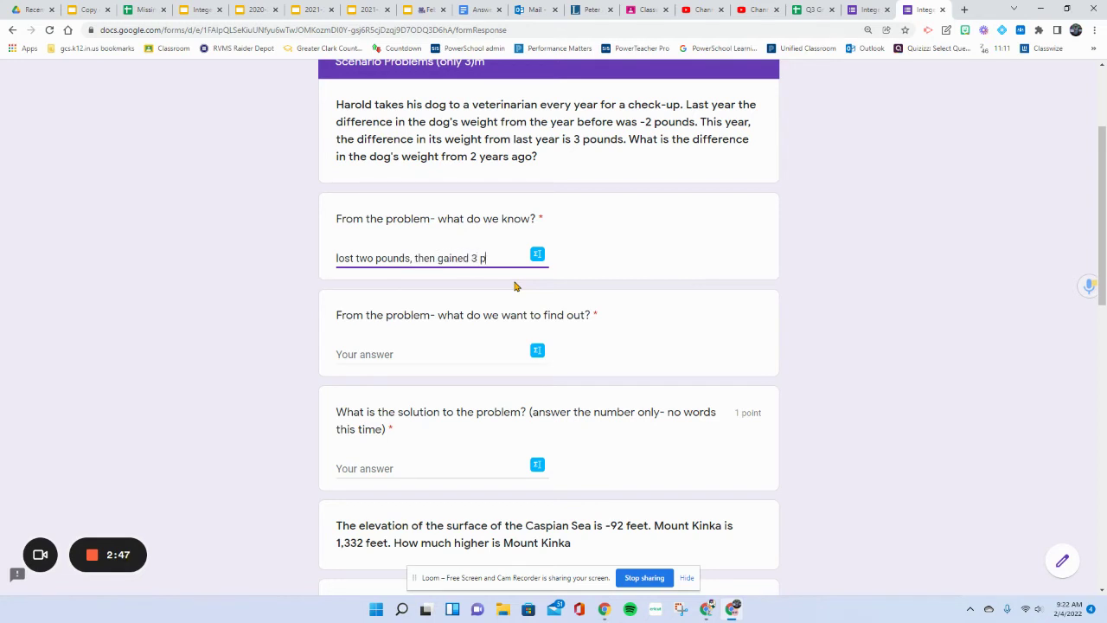
text(oin)
Answer what to find out: 'how much the dog's weight changed in the past 2 years'
click(430, 357)
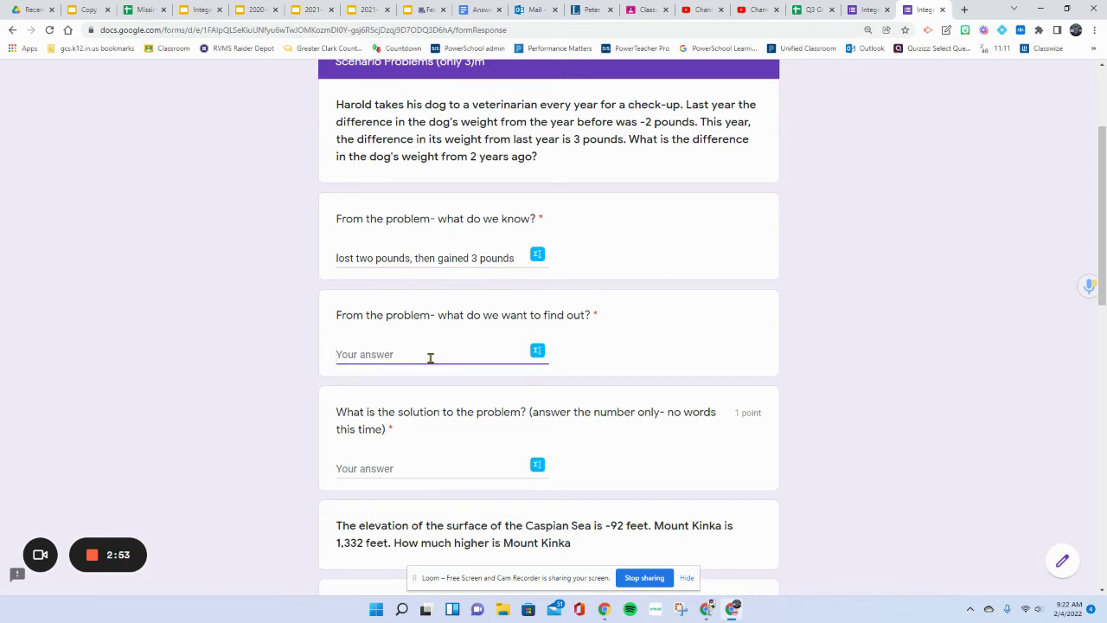
text(how much the dog's wei)
text(ght changed)
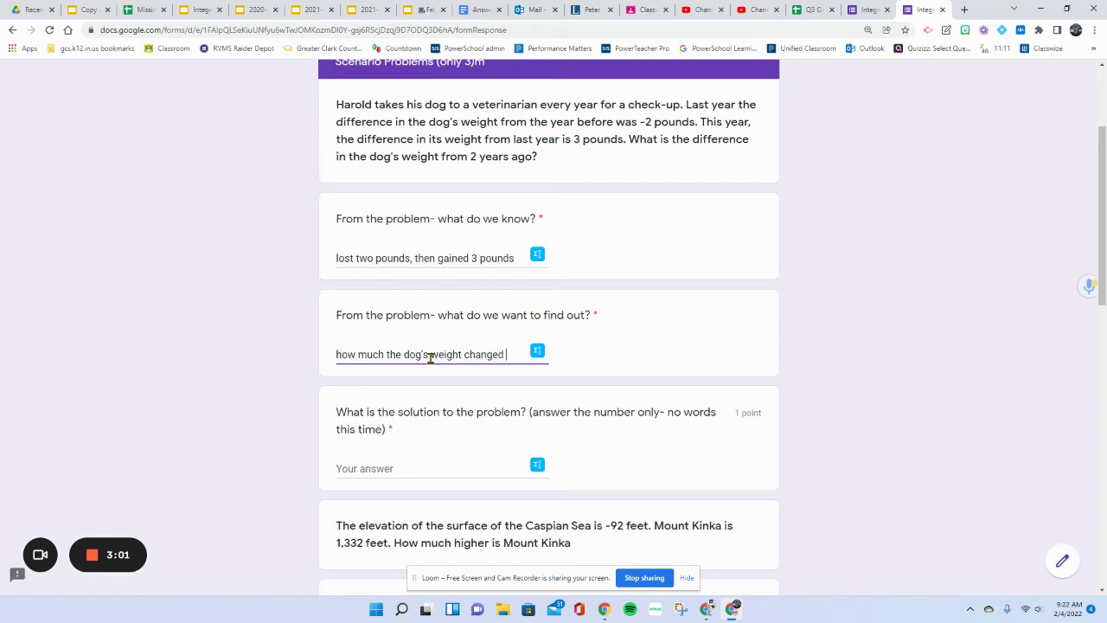
text(he past)
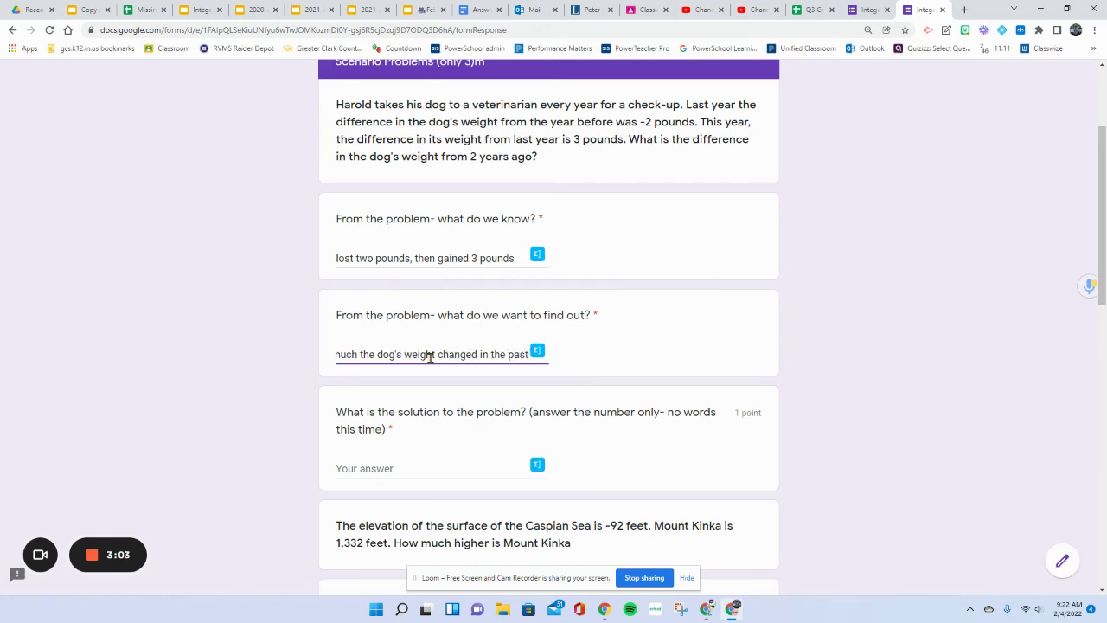
text( 2 years)
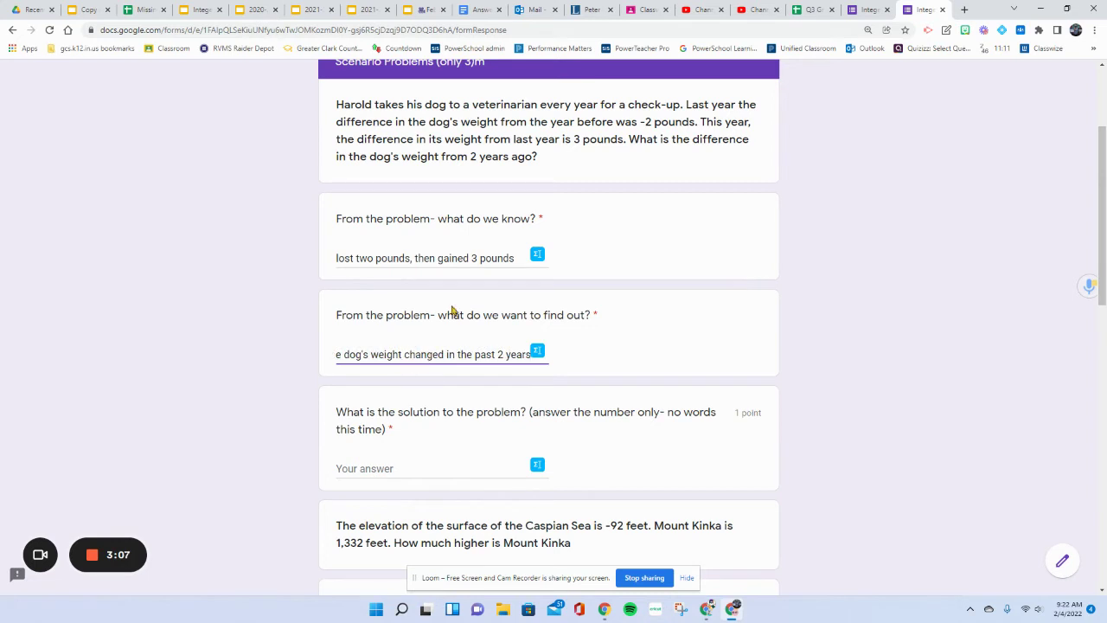
click(437, 468)
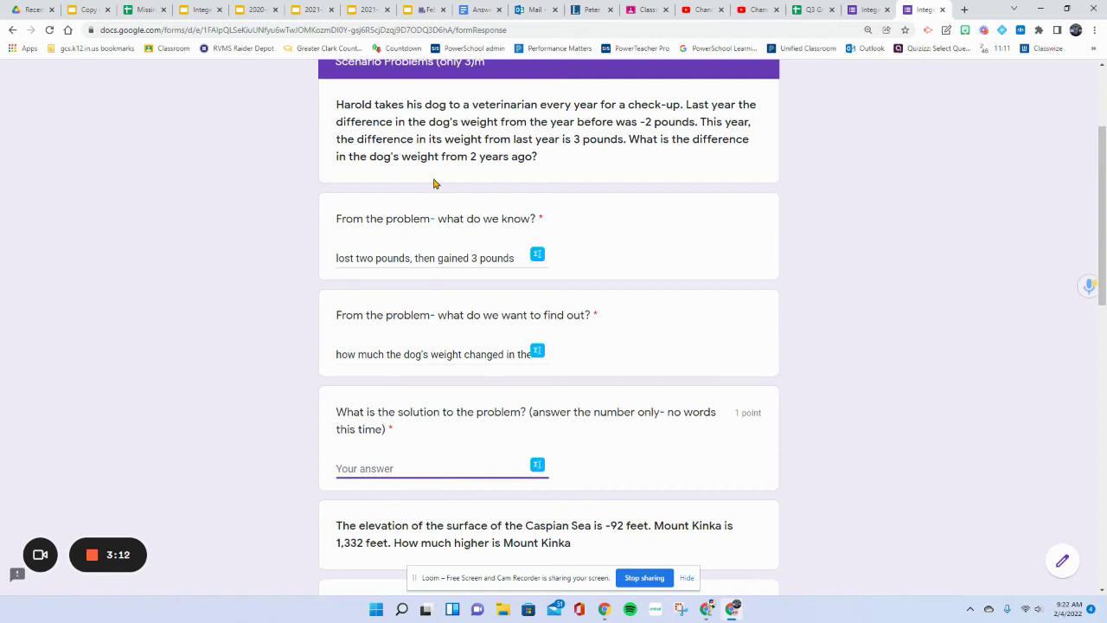
Handwrite -2 + 3 beside the dog problem, work 3 − 2 = 1, and circle the +3
click(946, 31)
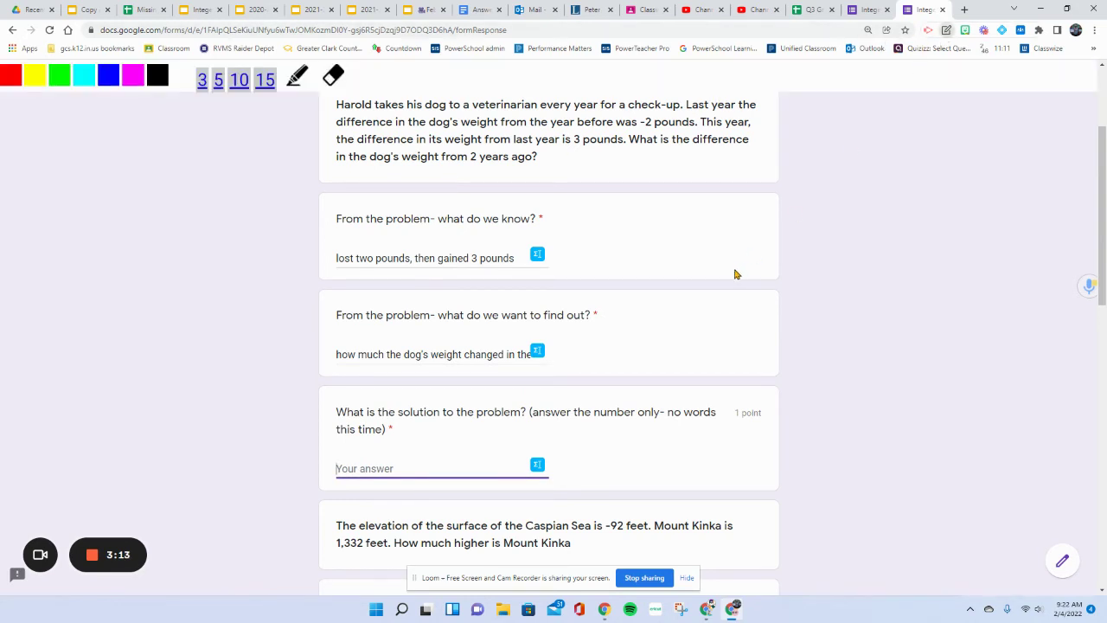
drag(740, 286, 813, 303)
mouse_move(834, 260)
mouse_down()
mouse_move(838, 290)
mouse_move(878, 261)
mouse_move(879, 293)
mouse_up()
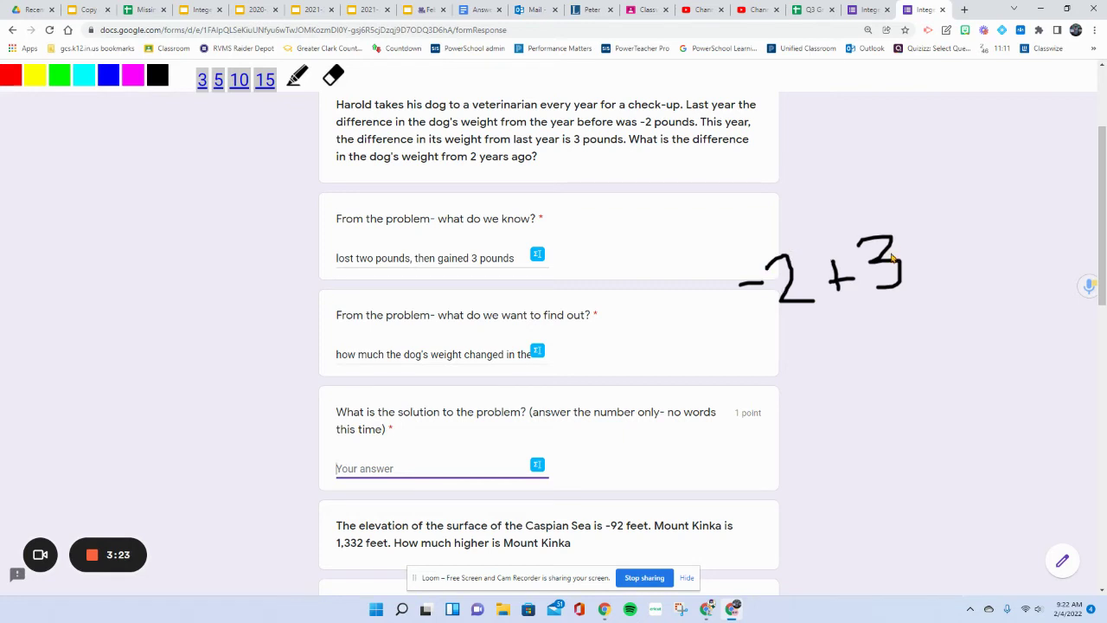
mouse_move(941, 210)
mouse_down()
mouse_move(957, 230)
mouse_move(933, 255)
mouse_move(946, 282)
mouse_move(992, 284)
mouse_move(960, 344)
mouse_up()
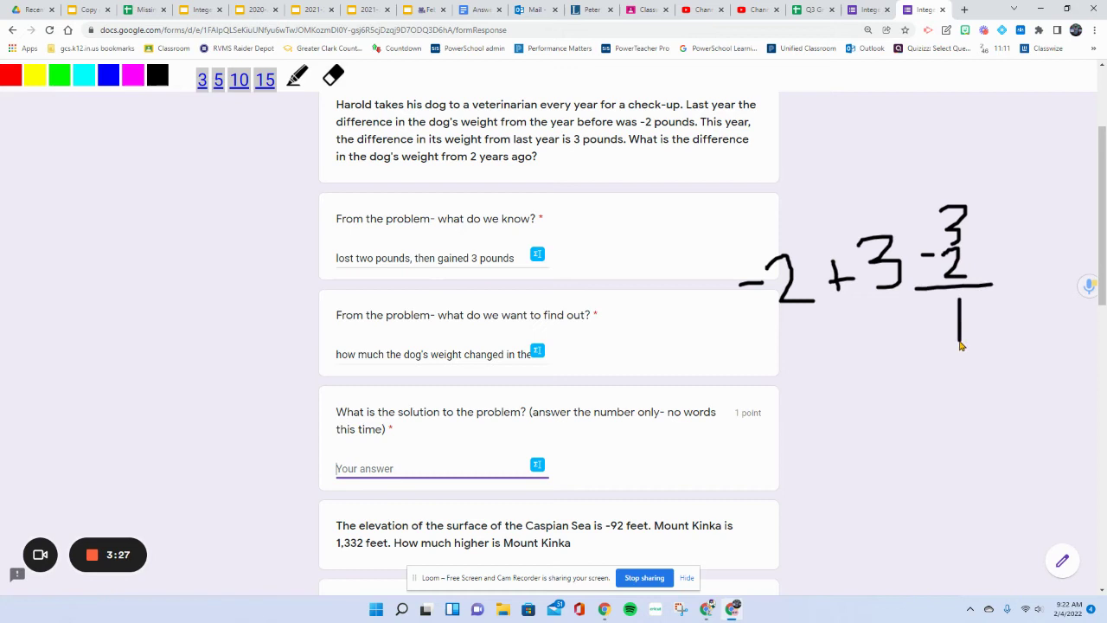
mouse_move(860, 214)
mouse_down()
mouse_move(827, 311)
mouse_move(887, 220)
mouse_move(814, 244)
mouse_up()
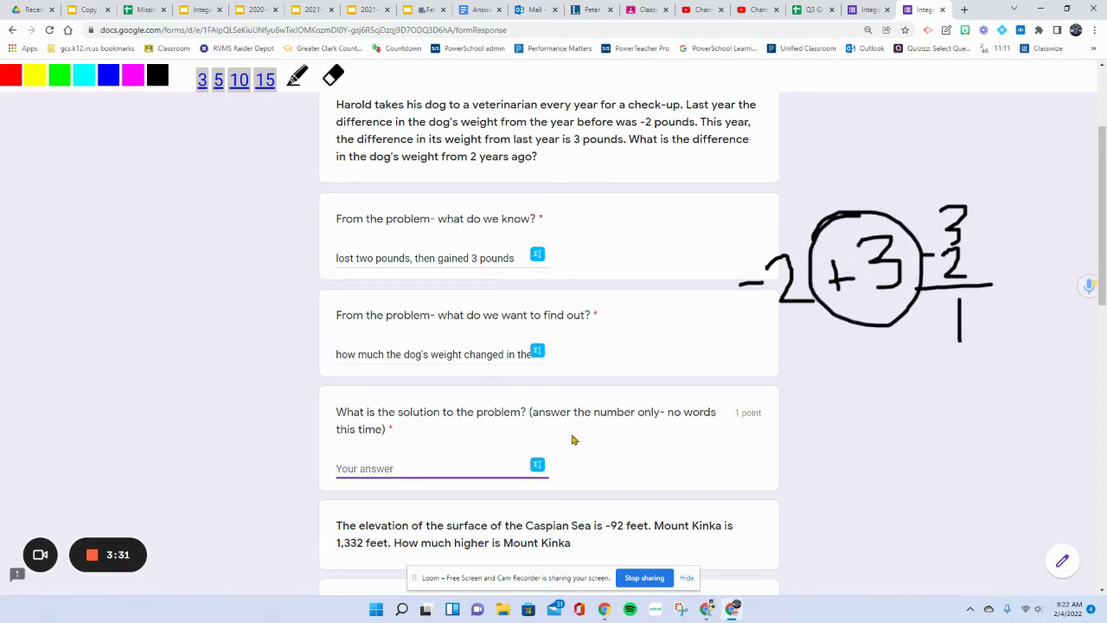
Enter 1 as the dog problem's solution, then erase the old handwritten working
click(944, 30)
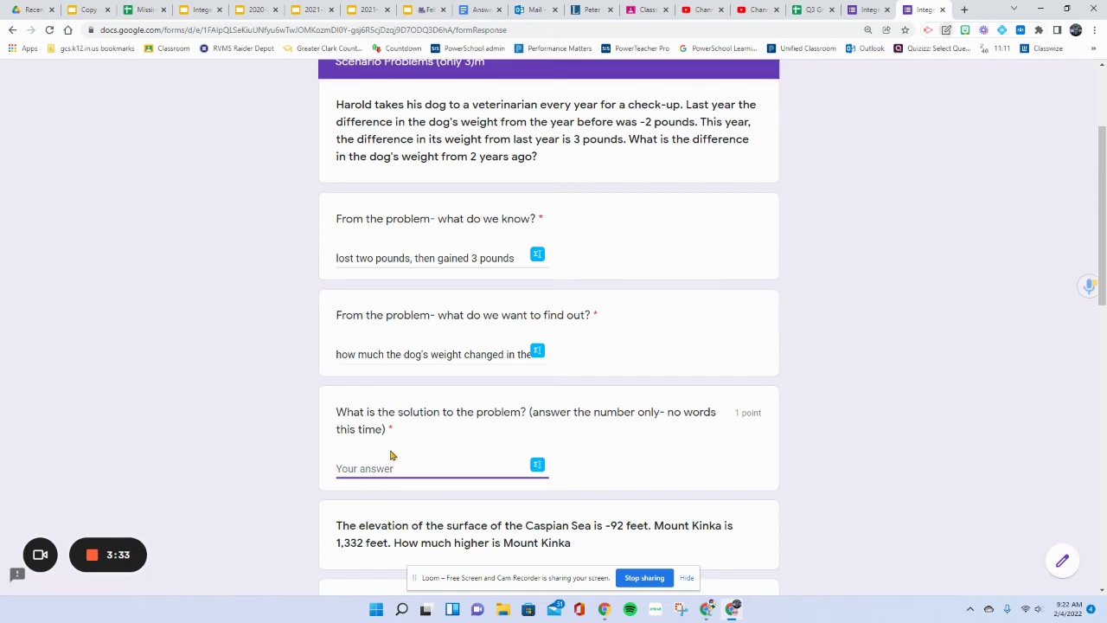
text(1)
scroll(571, 378, down, 5)
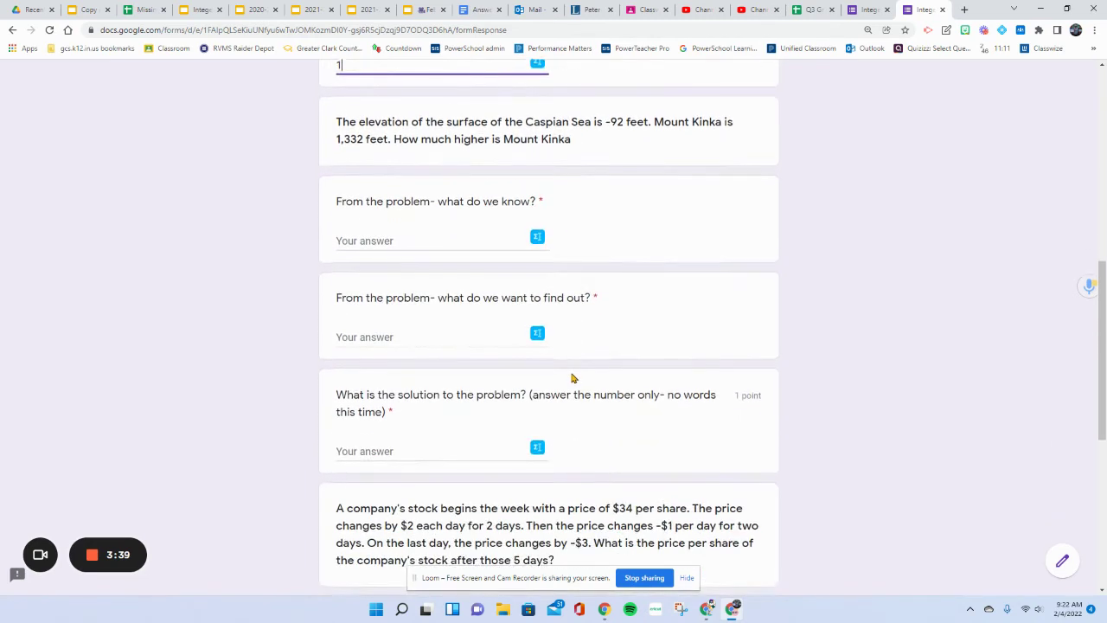
scroll(571, 378, down, 1)
scroll(571, 378, up, 1)
click(946, 29)
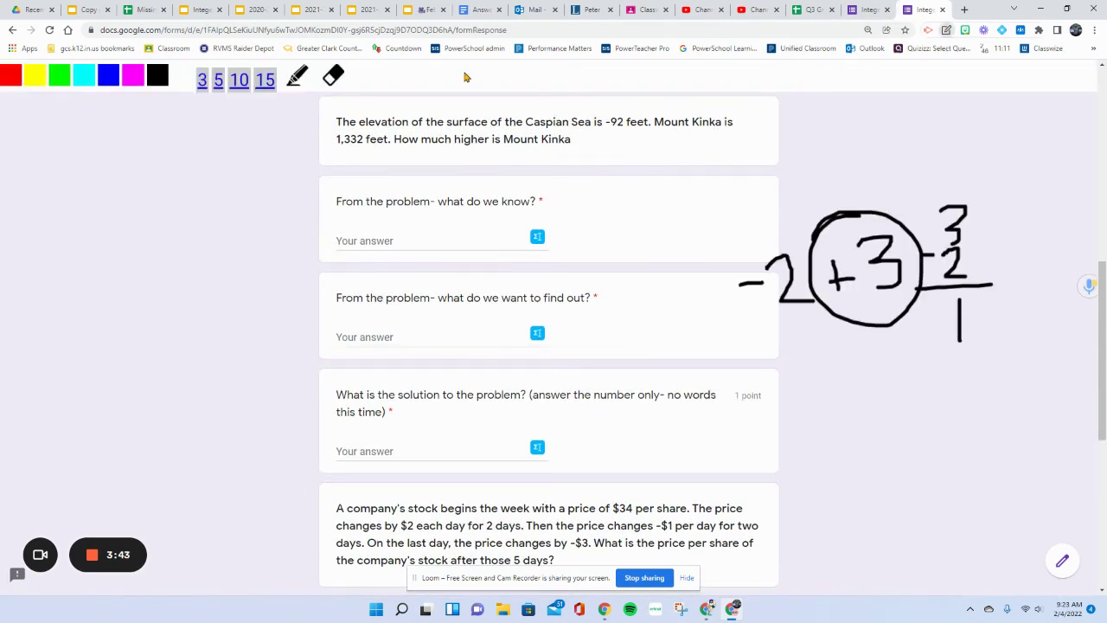
click(333, 78)
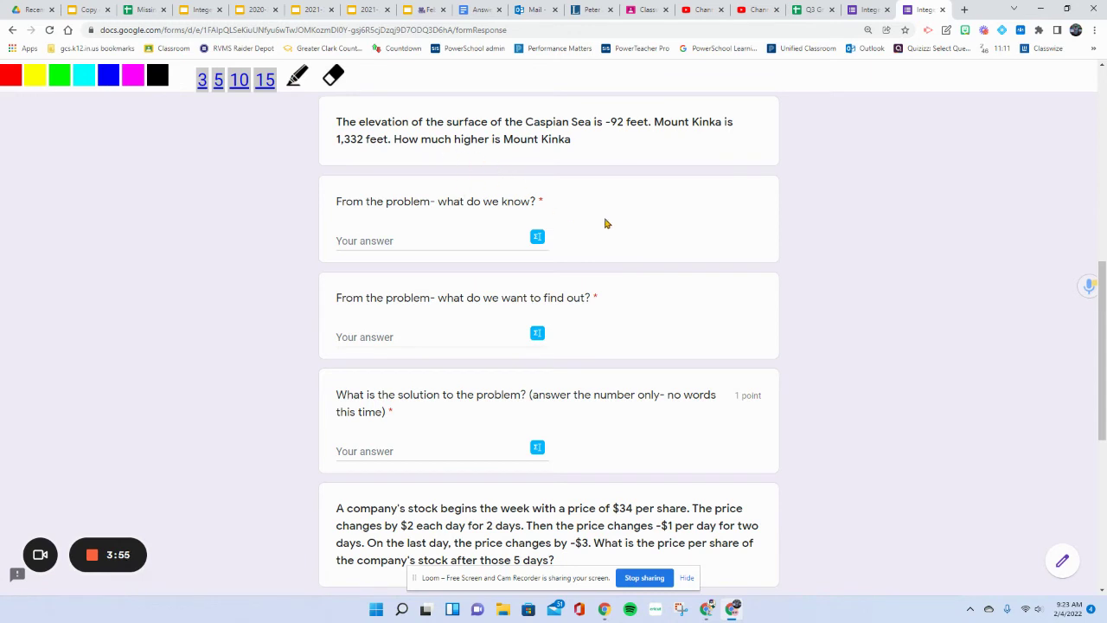
Enter the Caspian Sea knowns: Mount Kinka at 1332 feet and the sea at -92
click(946, 29)
click(432, 245)
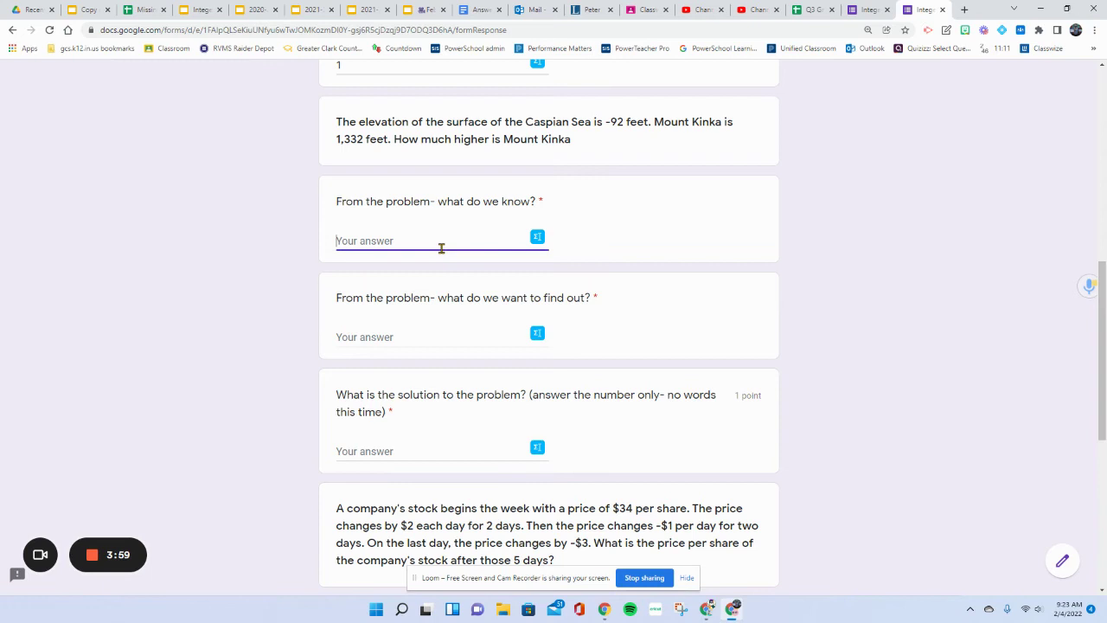
text(Mount Kinka is 1332 feet, a)
text(nd Sea is)
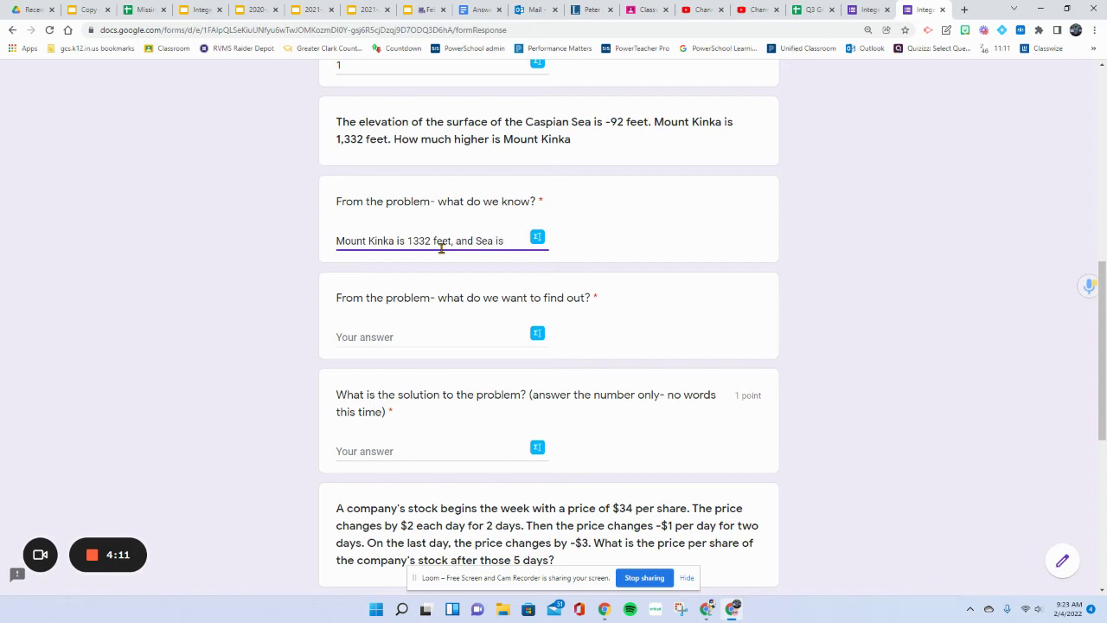
text( feet)
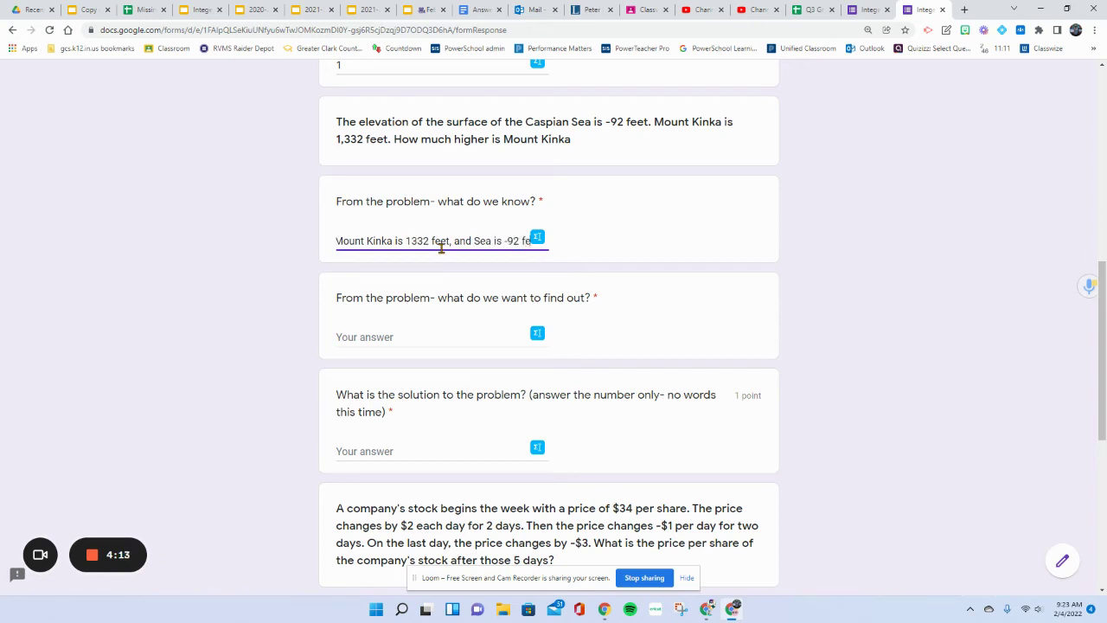
Answer what to find out: the difference between 1332 and -92
click(424, 339)
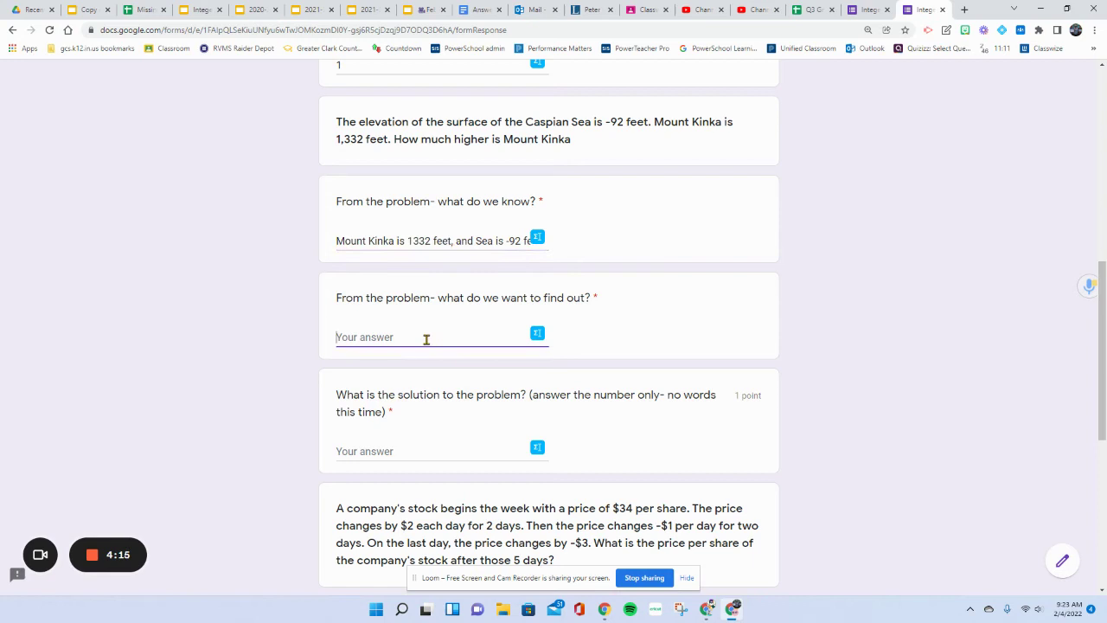
text(the diffe)
text(rence between 1332 and -92)
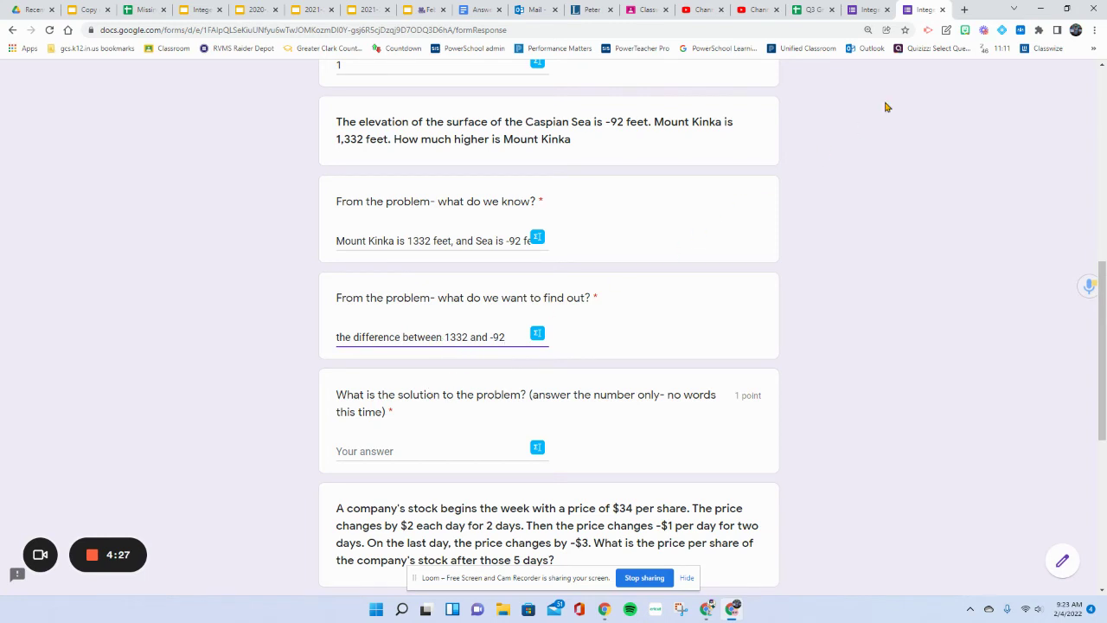
click(945, 29)
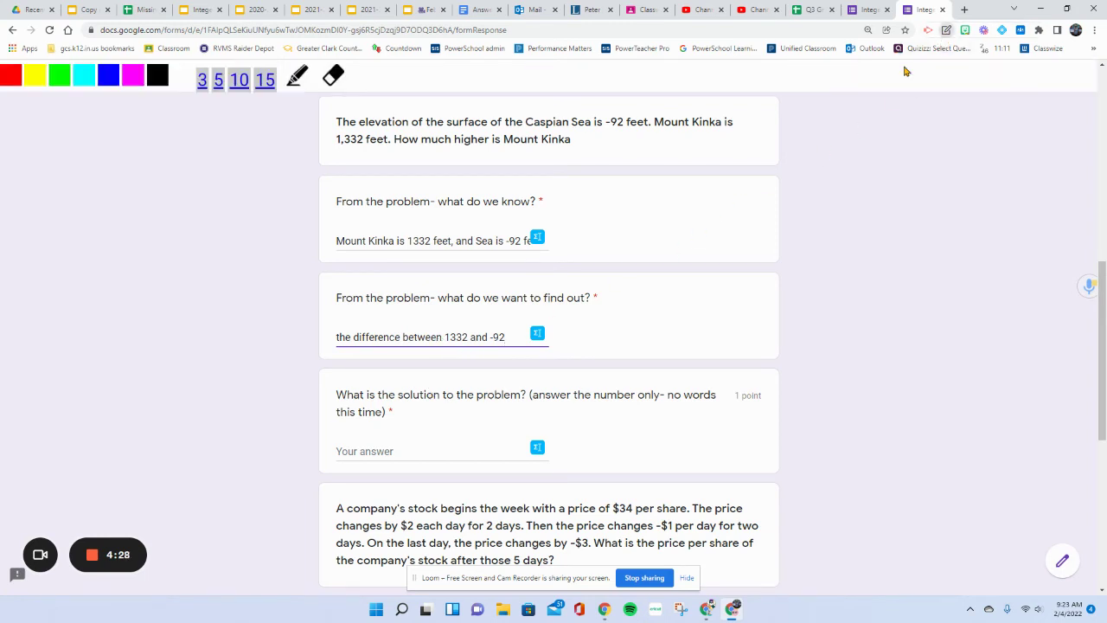
Handwrite 1332 − (−92) in black beside the Caspian Sea problem
click(297, 76)
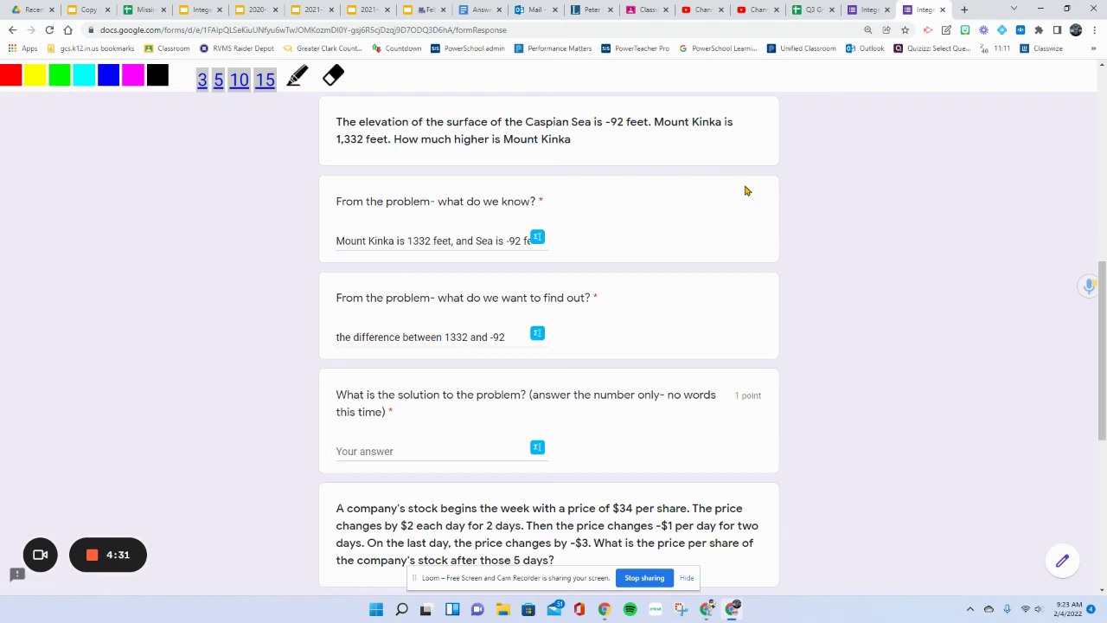
mouse_move(724, 192)
mouse_down()
mouse_move(723, 235)
mouse_move(749, 195)
mouse_move(763, 217)
mouse_move(747, 230)
mouse_up()
mouse_move(769, 195)
mouse_down()
mouse_move(766, 227)
mouse_move(818, 197)
mouse_move(828, 230)
mouse_move(854, 207)
mouse_up()
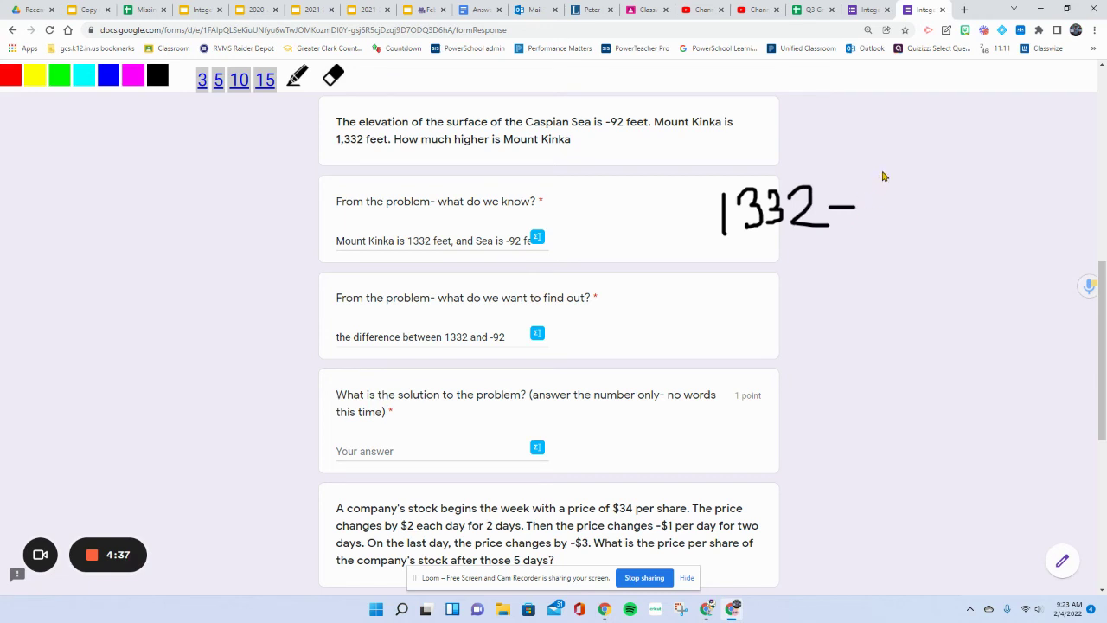
drag(882, 171, 894, 243)
mouse_move(886, 205)
mouse_down()
mouse_move(932, 199)
mouse_move(931, 226)
mouse_up()
drag(942, 192, 980, 223)
mouse_move(973, 173)
mouse_down()
mouse_move(1008, 208)
mouse_move(994, 259)
mouse_up()
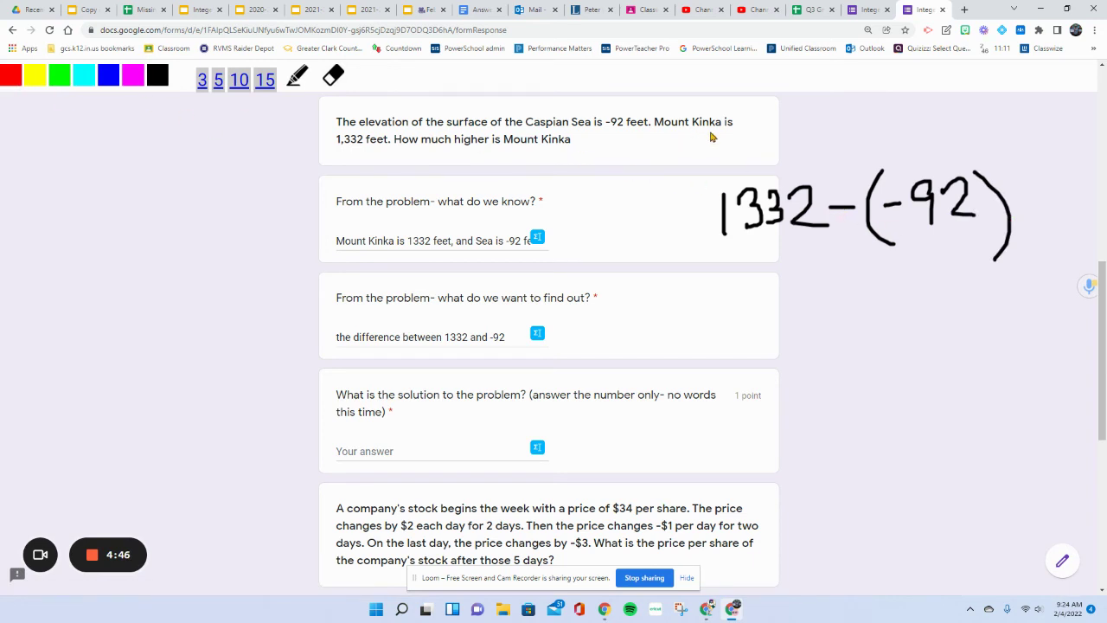
In red, rewrite it as 1332 + (+92), cross out the minus, and total 1332 + 92 = 1424
mouse_move(712, 134)
mouse_down()
mouse_move(714, 167)
mouse_move(741, 146)
mouse_move(736, 166)
mouse_move(772, 142)
mouse_move(759, 167)
mouse_move(785, 137)
mouse_move(807, 163)
mouse_move(827, 164)
mouse_move(849, 145)
mouse_move(865, 160)
mouse_move(923, 132)
mouse_move(920, 156)
mouse_move(954, 118)
mouse_move(963, 154)
mouse_up()
mouse_move(966, 109)
mouse_down()
mouse_move(1001, 132)
mouse_move(987, 161)
mouse_up()
mouse_move(828, 205)
mouse_down()
mouse_move(899, 205)
mouse_move(874, 249)
mouse_move(873, 199)
mouse_up()
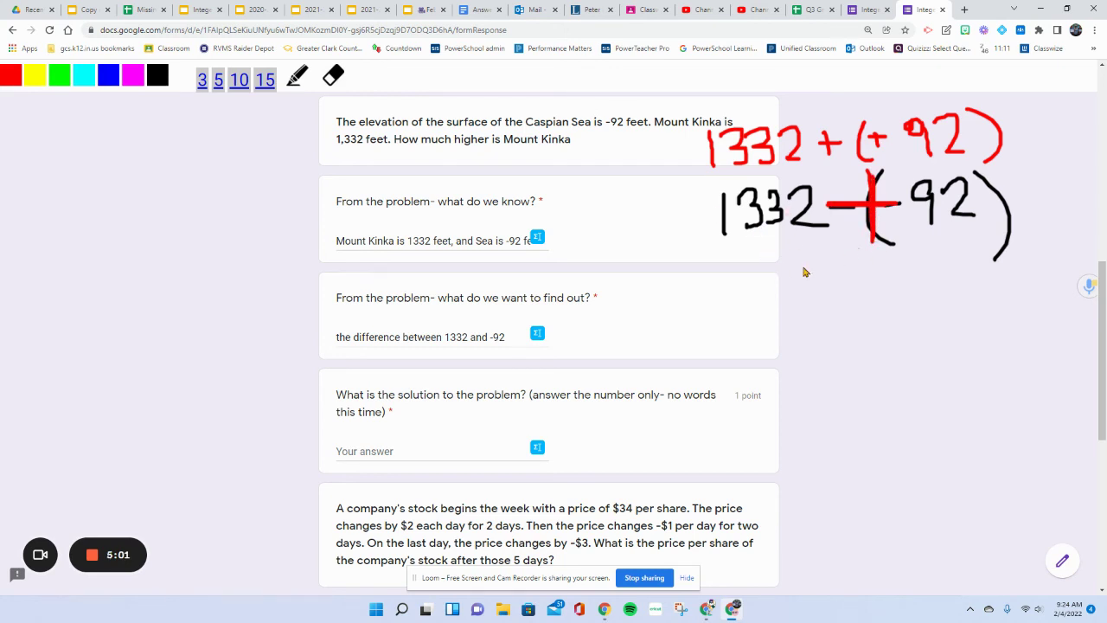
mouse_move(790, 238)
mouse_down()
mouse_move(784, 258)
mouse_move(811, 233)
mouse_move(820, 258)
mouse_up()
mouse_move(709, 289)
mouse_down()
mouse_move(869, 279)
mouse_move(829, 332)
mouse_up()
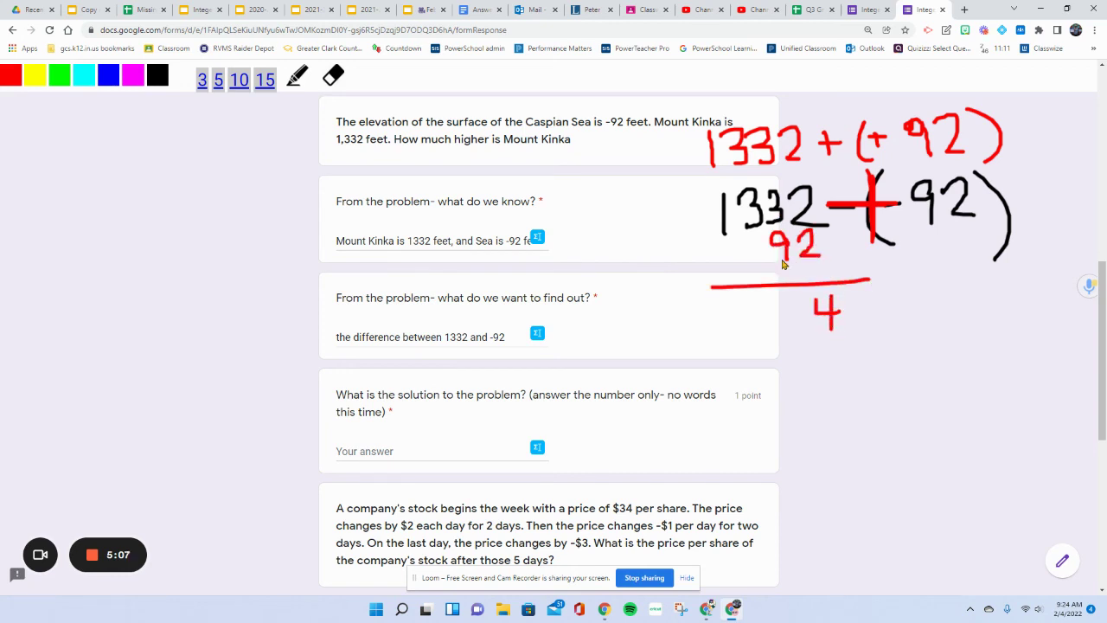
mouse_move(790, 299)
mouse_down()
mouse_move(786, 333)
mouse_move(806, 330)
mouse_up()
drag(745, 173, 746, 181)
mouse_move(768, 295)
mouse_down()
mouse_move(755, 320)
mouse_move(784, 313)
mouse_up()
mouse_move(774, 294)
mouse_down()
mouse_move(769, 339)
mouse_move(740, 333)
mouse_up()
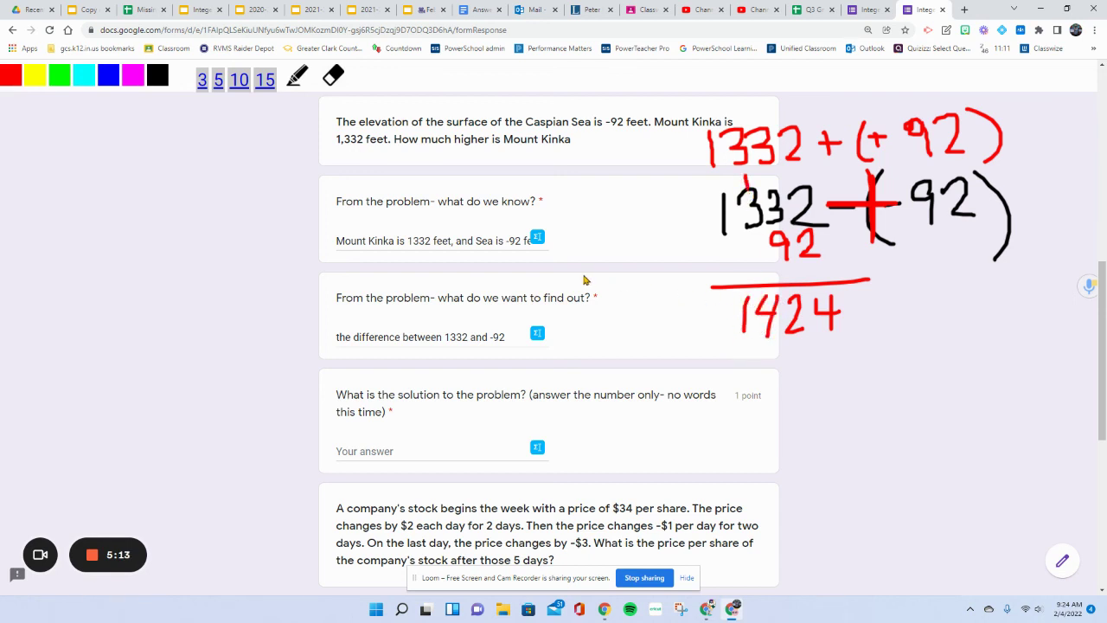
Hide the ink, enter 1424 as the Caspian Sea solution, and scroll to the stock-price problem
click(937, 29)
click(393, 449)
text(1424)
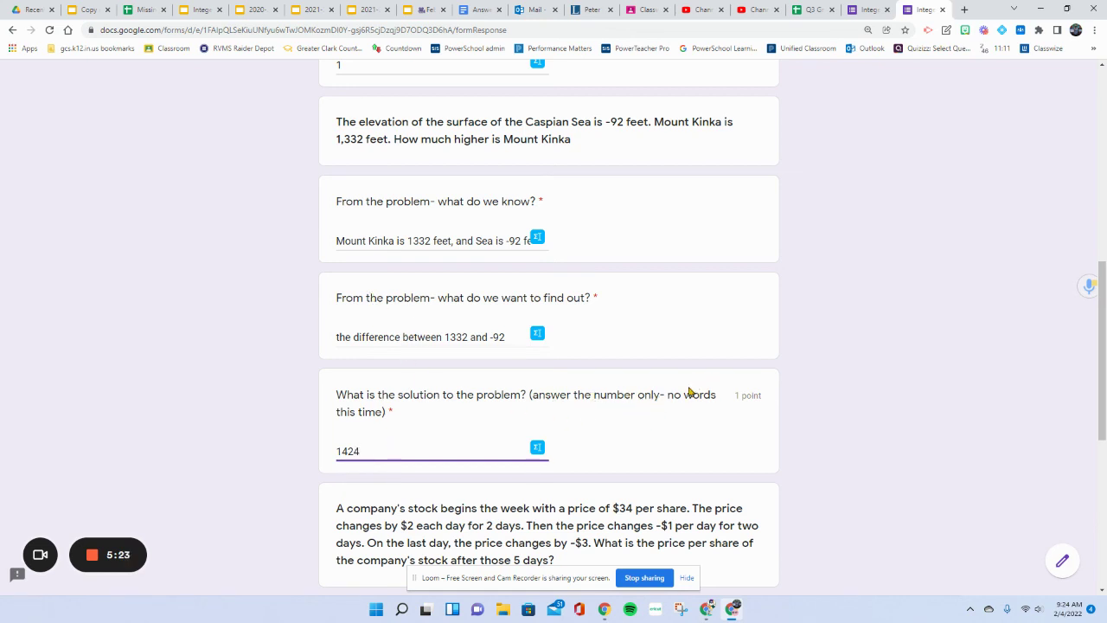
scroll(930, 143, down, 2)
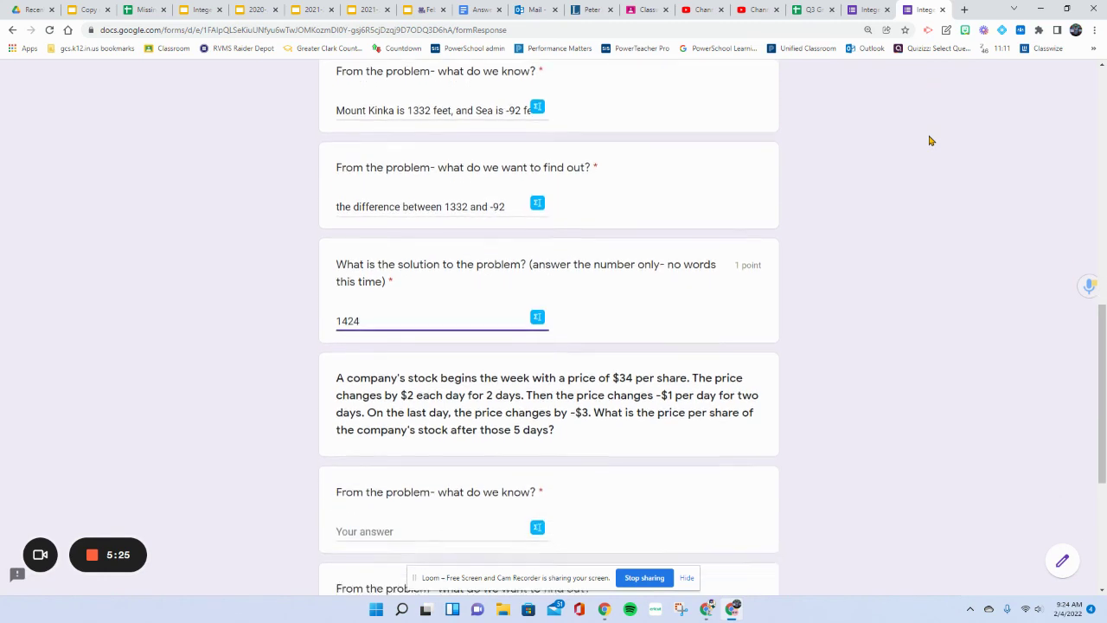
scroll(930, 140, down, 3)
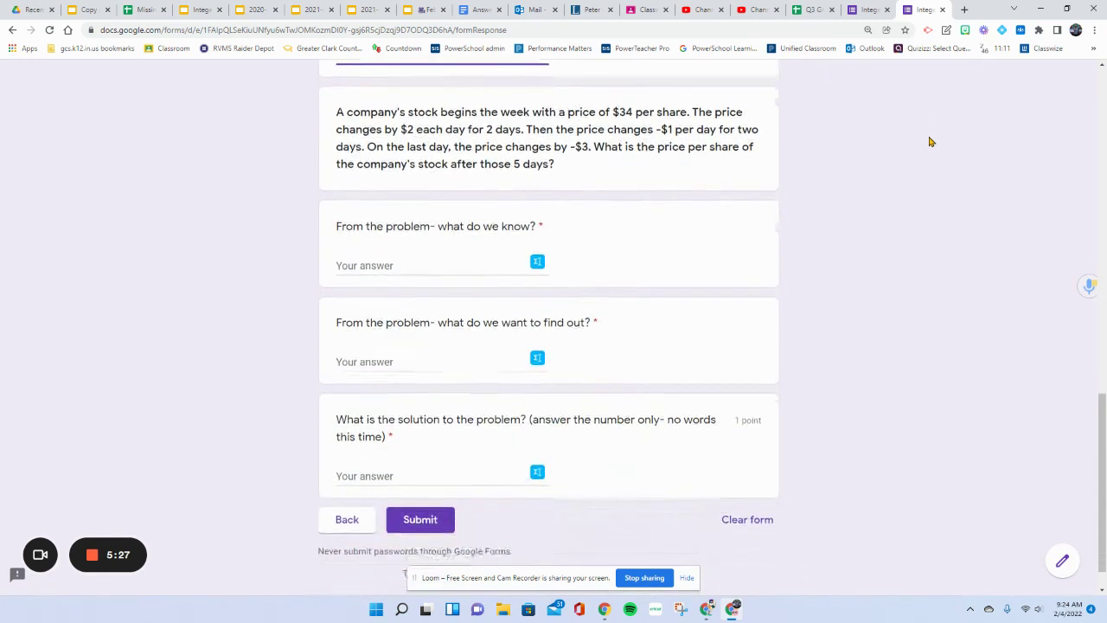
Erase all the handwritten Caspian Sea working and turn the drawing overlay off
click(946, 31)
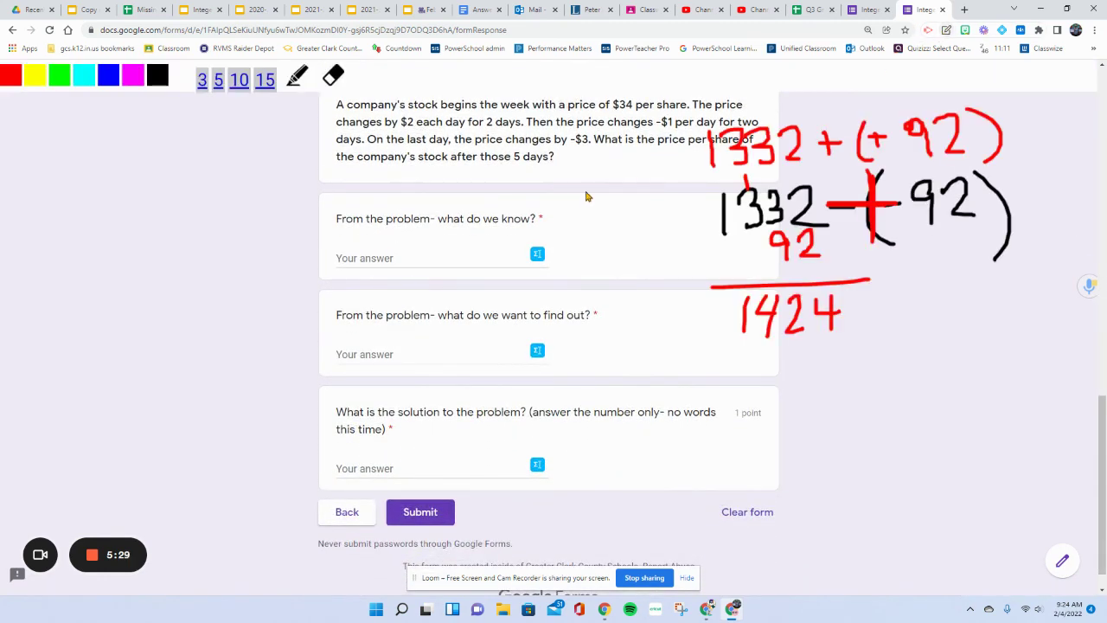
click(333, 87)
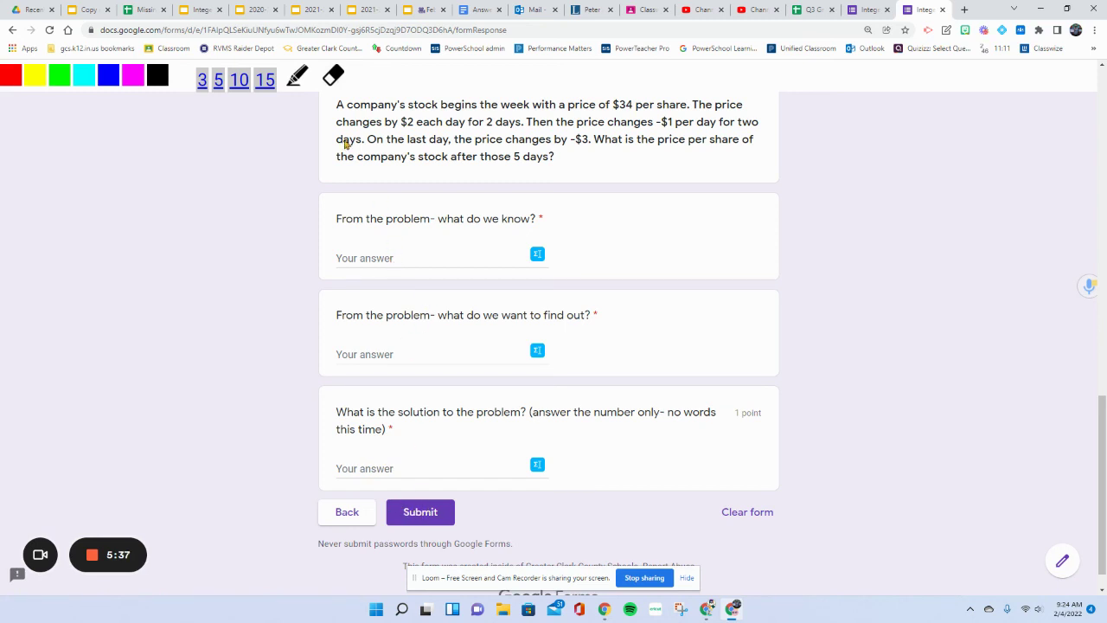
click(945, 31)
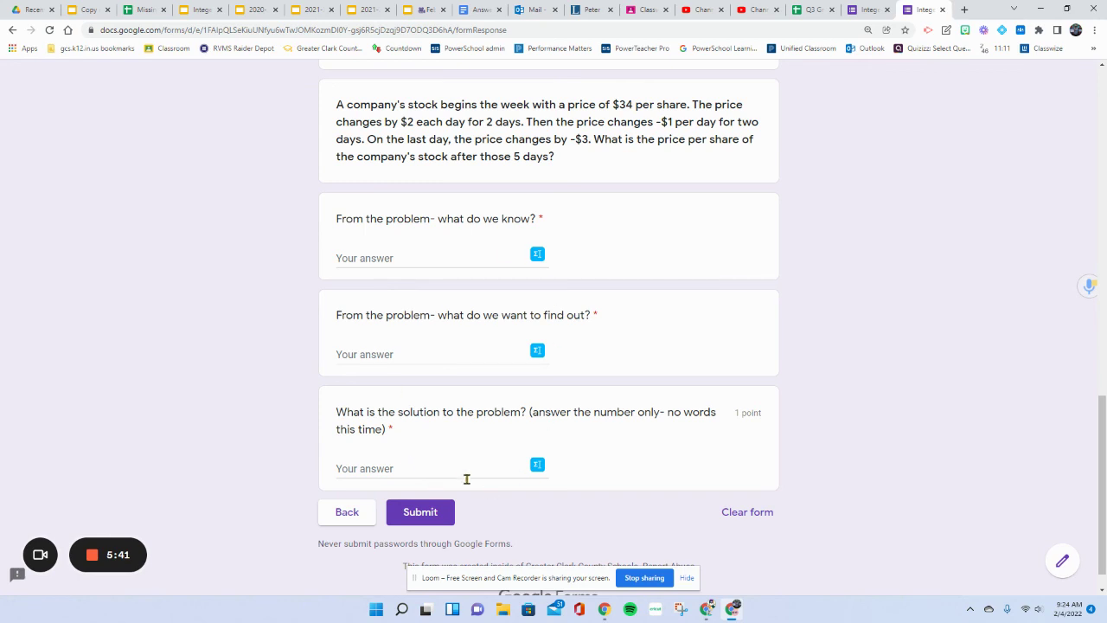